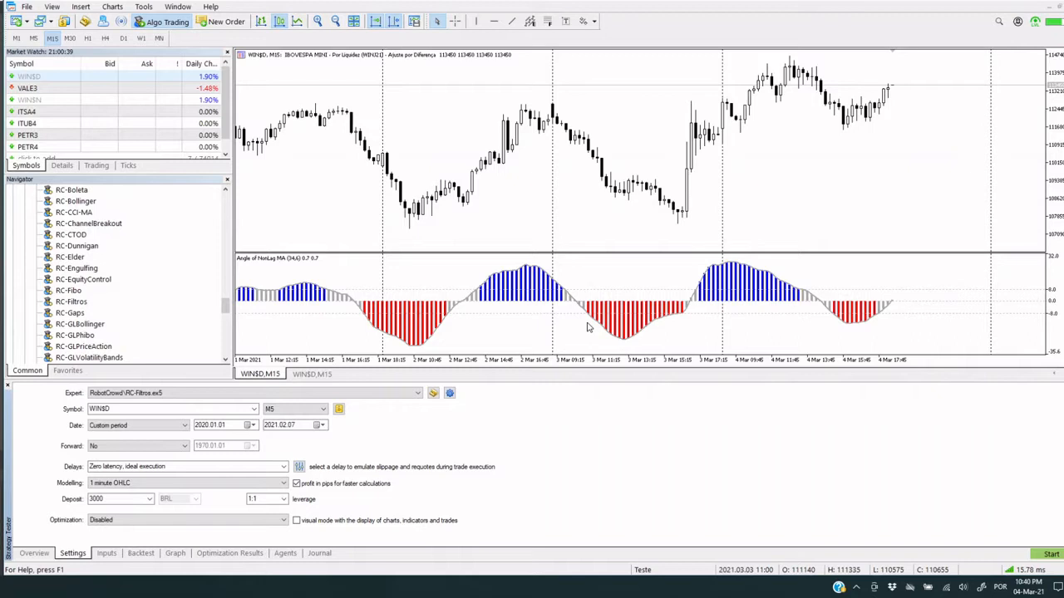
# Show the RC-Filtros expert's input parameters and locate the indicator name in the H.98 Filtro Personalizado 1 section
pyautogui.click(108, 554)
pyautogui.click(139, 509)
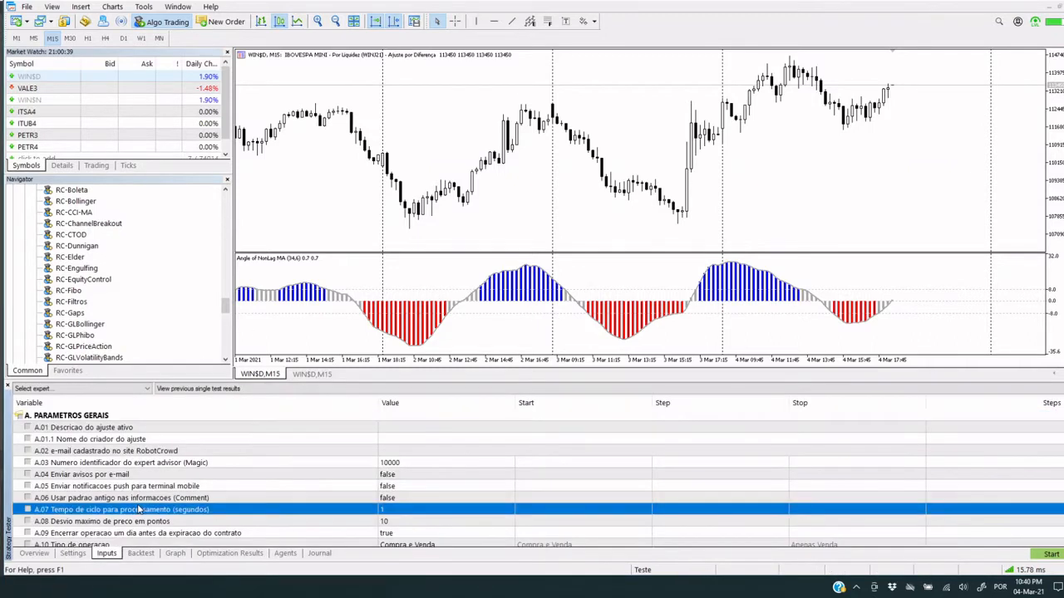
pyautogui.press('End')
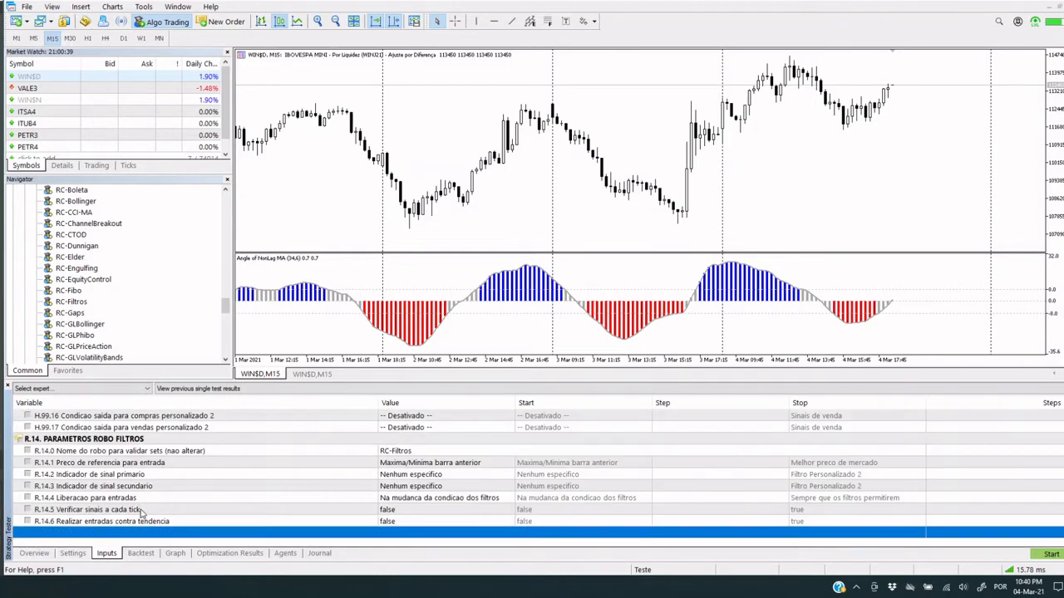
pyautogui.scroll(8, 139, 509)
pyautogui.scroll(6, 138, 513)
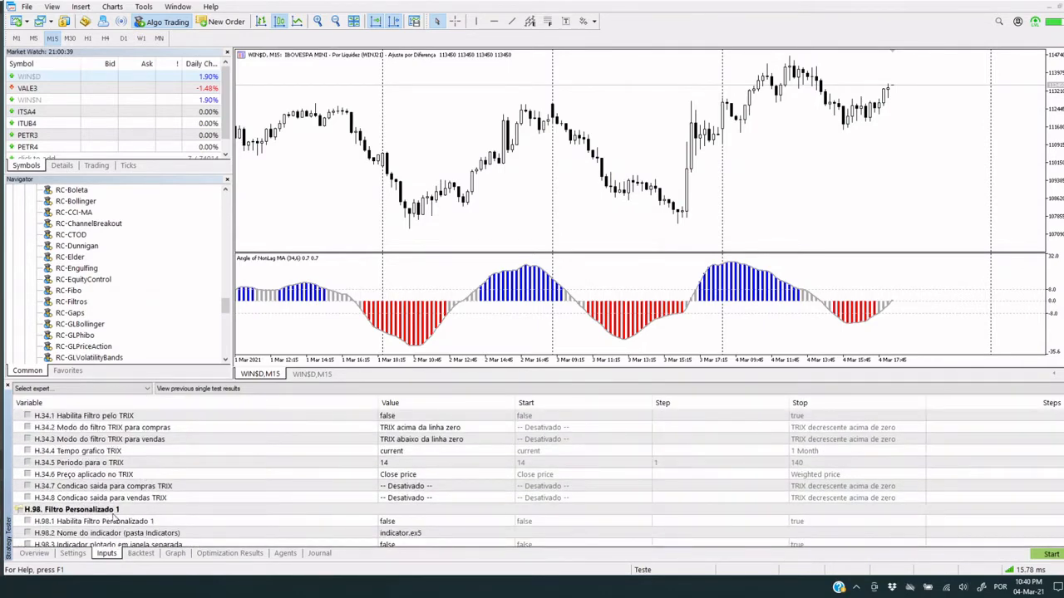
pyautogui.scroll(-8, 113, 517)
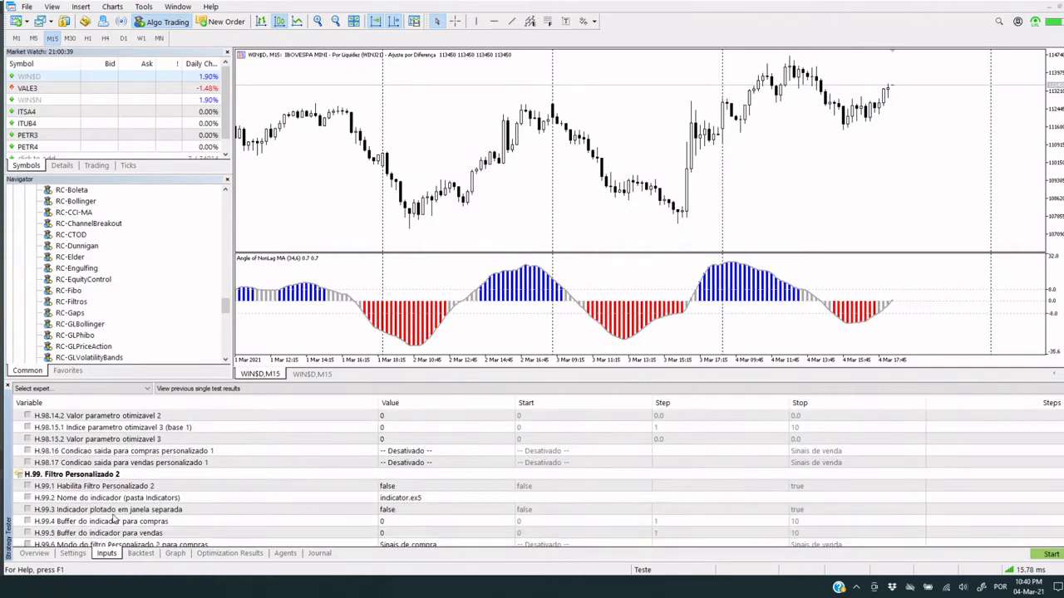
pyautogui.scroll(6, 111, 486)
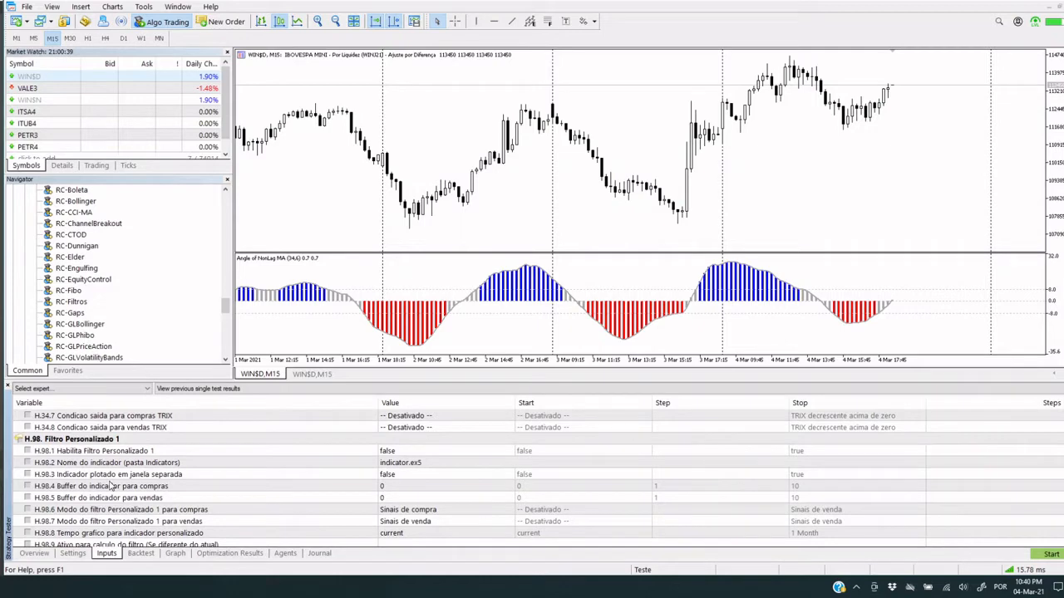
pyautogui.click(427, 465)
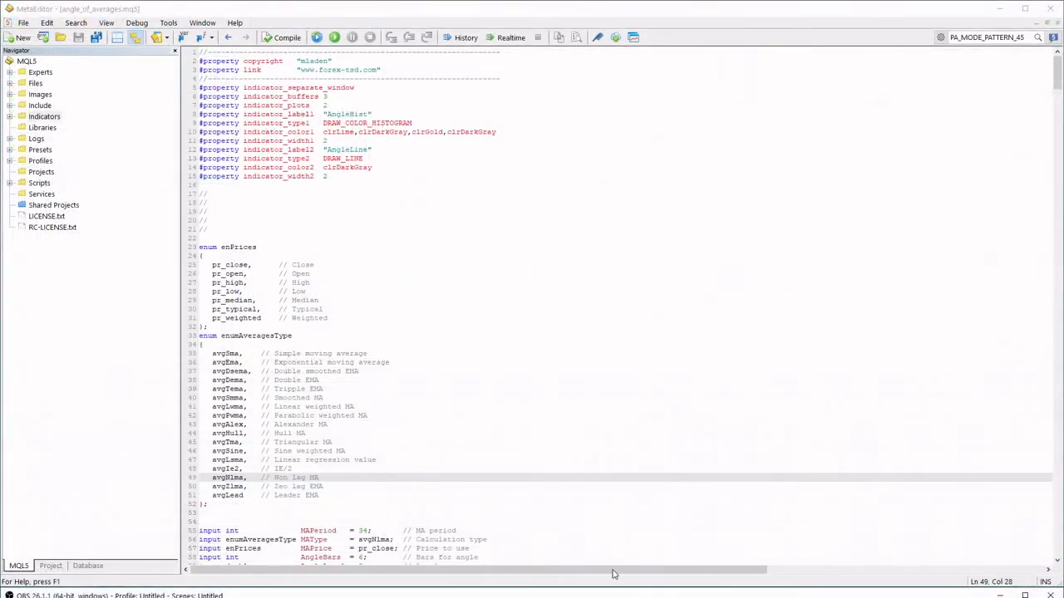
# In MetaEditor, examine the indicator_buffers, indicator_plots and both plot type properties in the header of angle_of_averages.mq5
pyautogui.click(243, 97)
pyautogui.moveTo(243, 97); pyautogui.dragTo(331, 97)
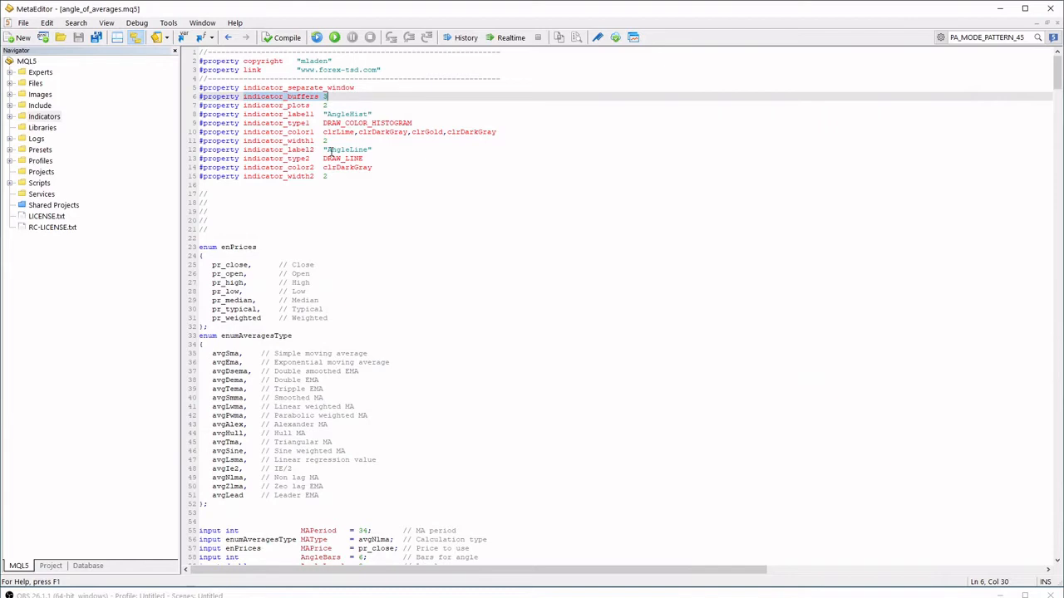
pyautogui.click(243, 106)
pyautogui.moveTo(245, 106); pyautogui.dragTo(339, 104)
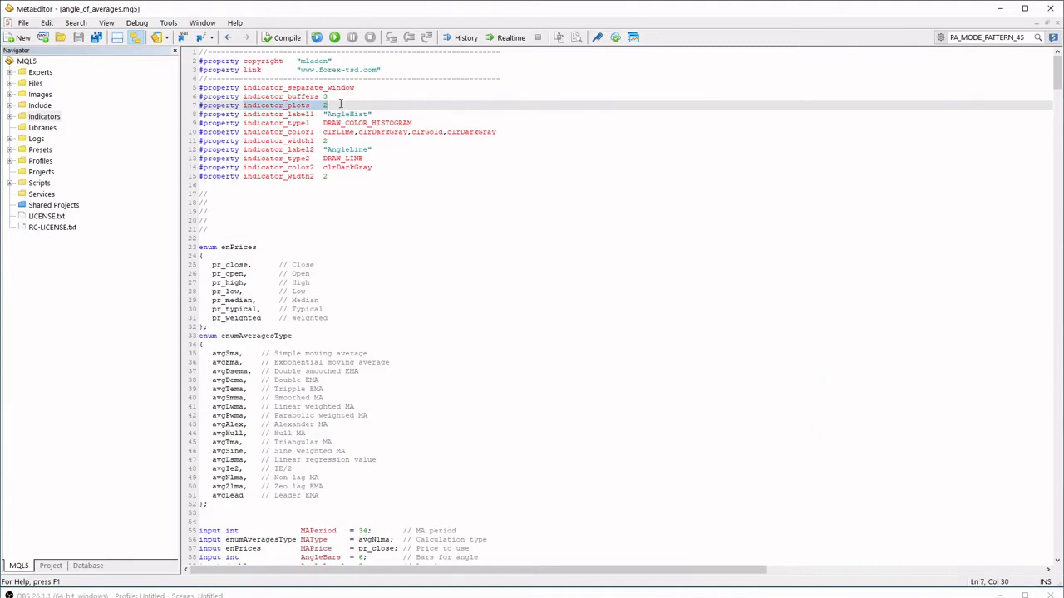
pyautogui.click(334, 104)
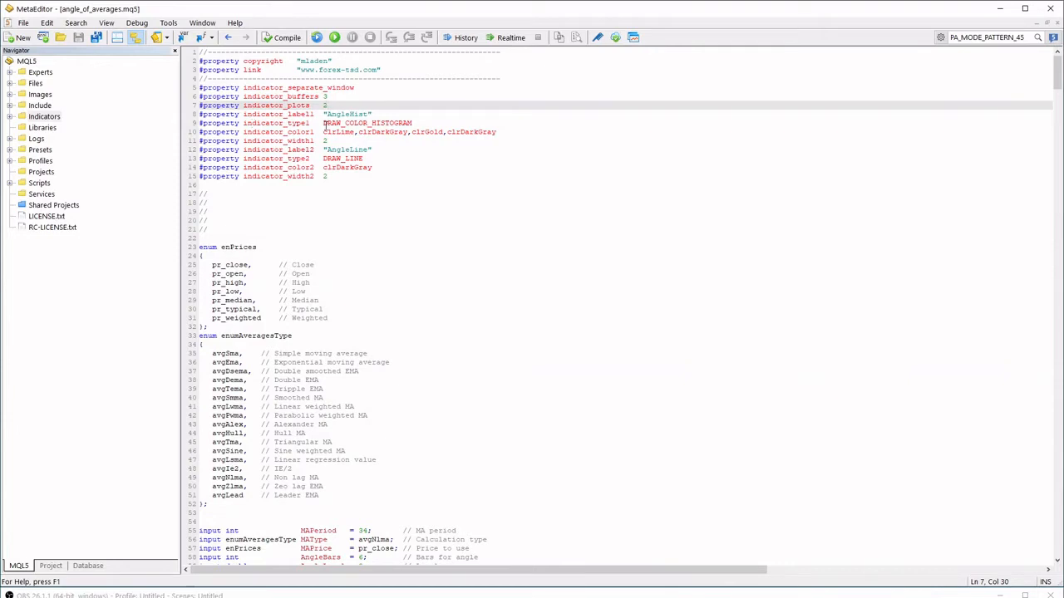
pyautogui.doubleClick(324, 123)
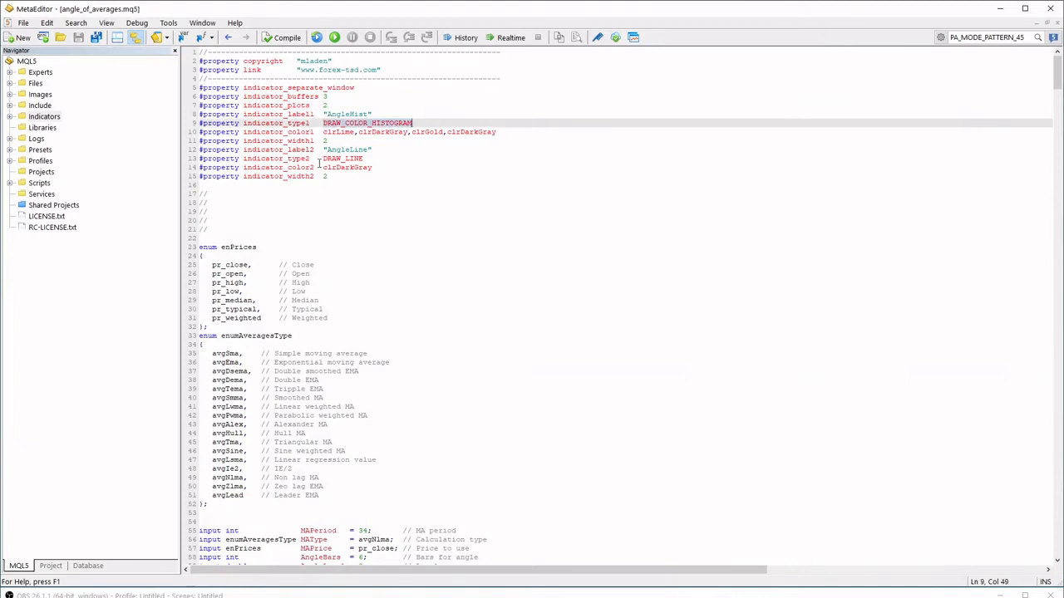
pyautogui.doubleClick(332, 158)
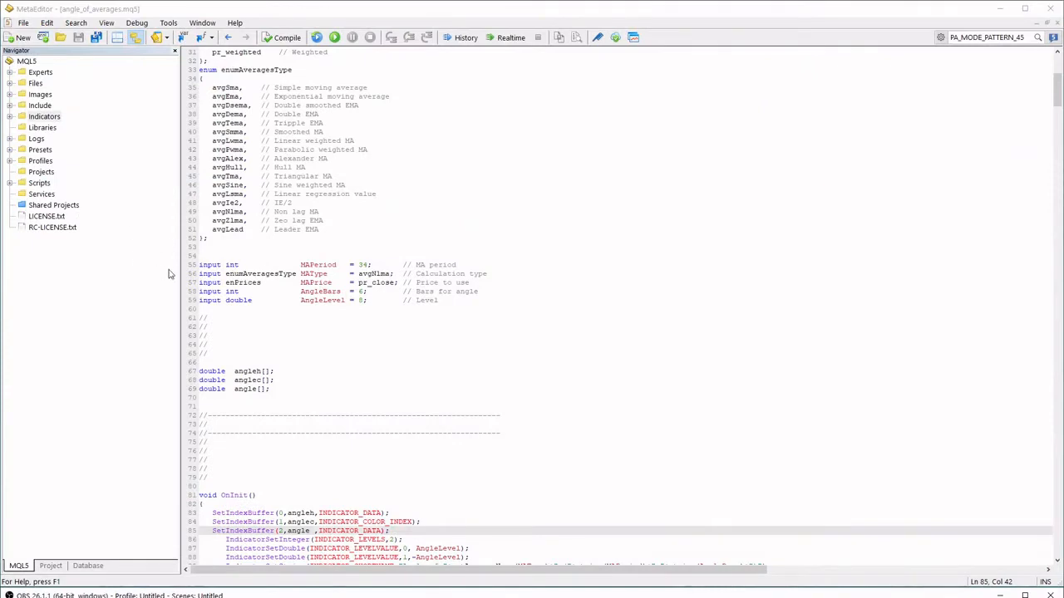
# Examine the indicator's input declarations and the index, array and data type of each SetIndexBuffer call in OnInit
pyautogui.click(310, 273)
pyautogui.scroll(-3, 310, 271)
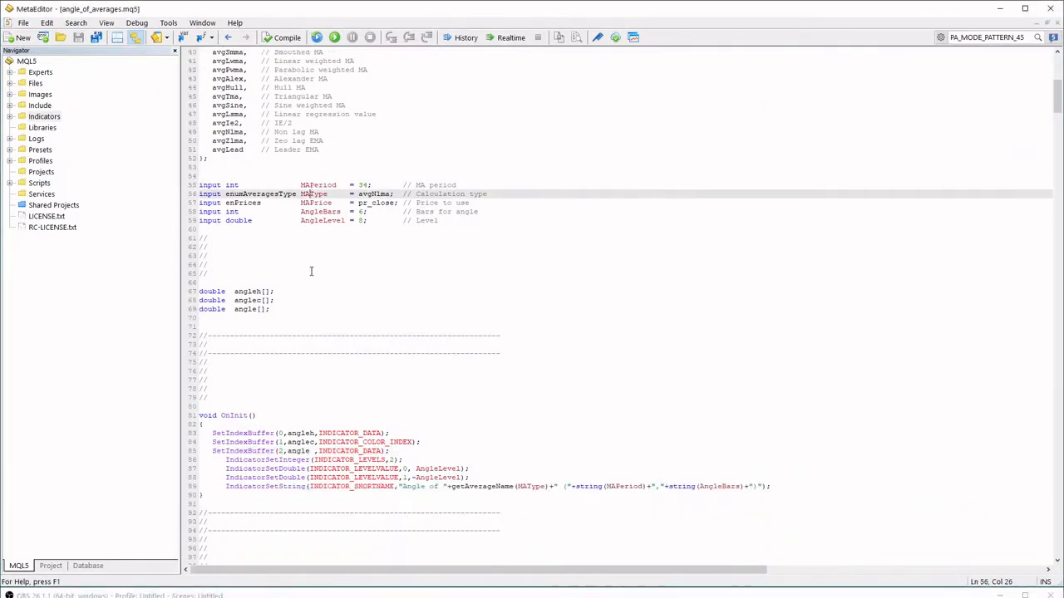
pyautogui.scroll(-3, 311, 271)
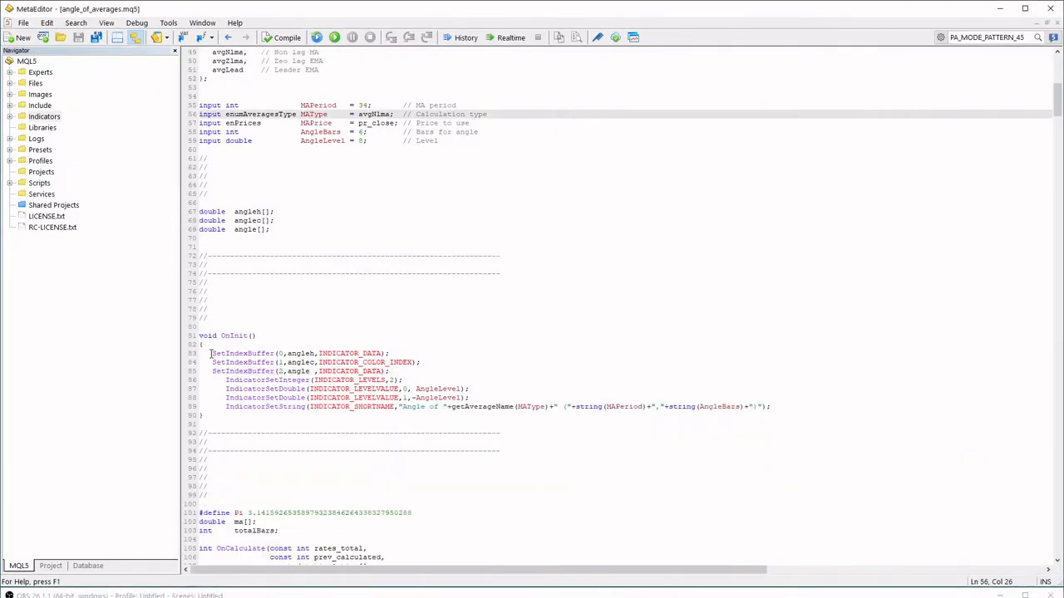
pyautogui.moveTo(212, 353); pyautogui.dragTo(275, 353)
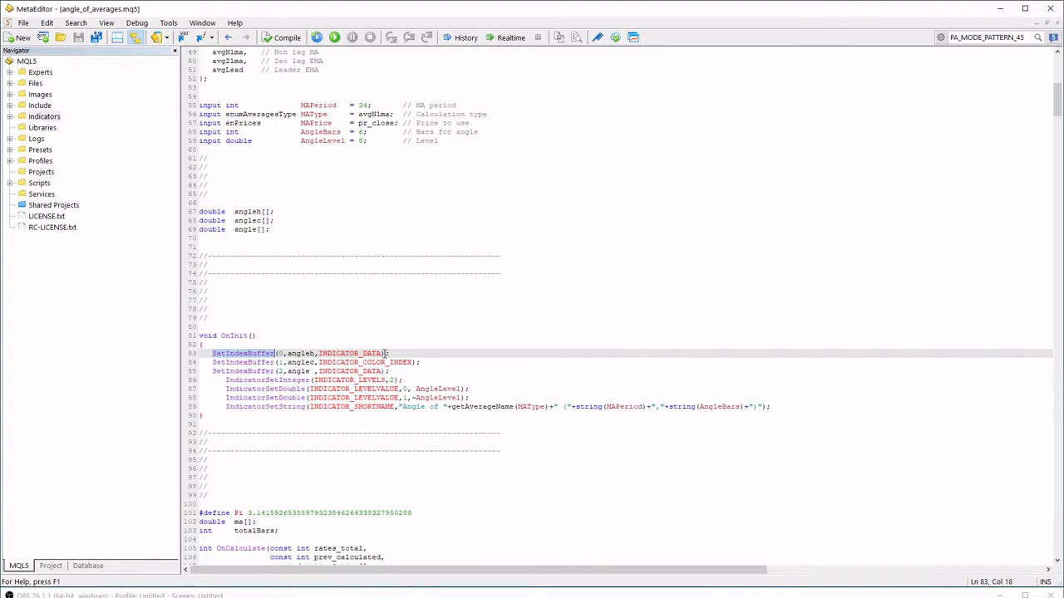
pyautogui.moveTo(382, 353); pyautogui.dragTo(319, 353)
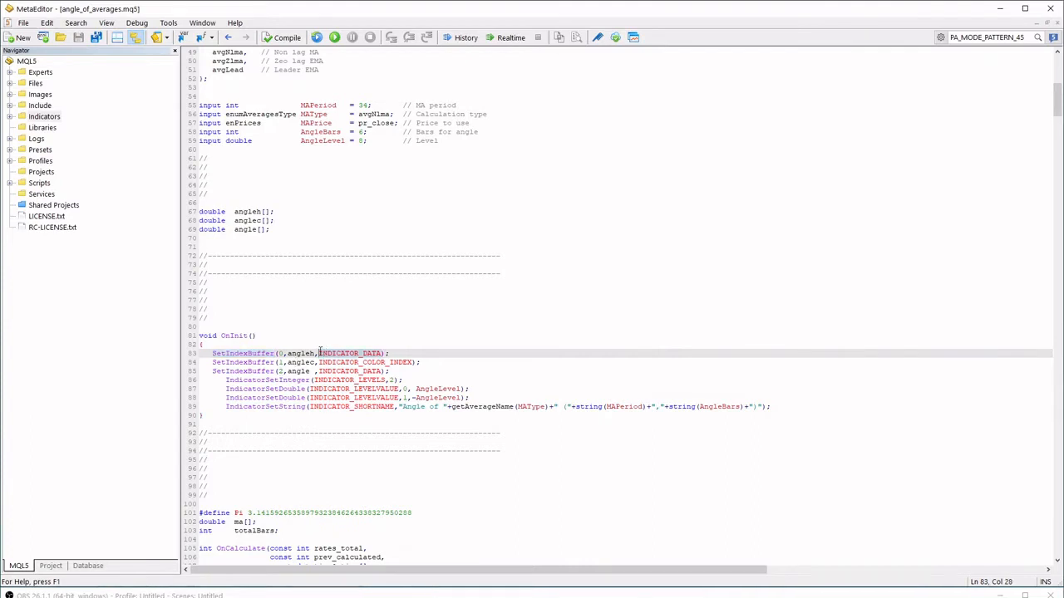
pyautogui.moveTo(320, 362); pyautogui.dragTo(415, 363)
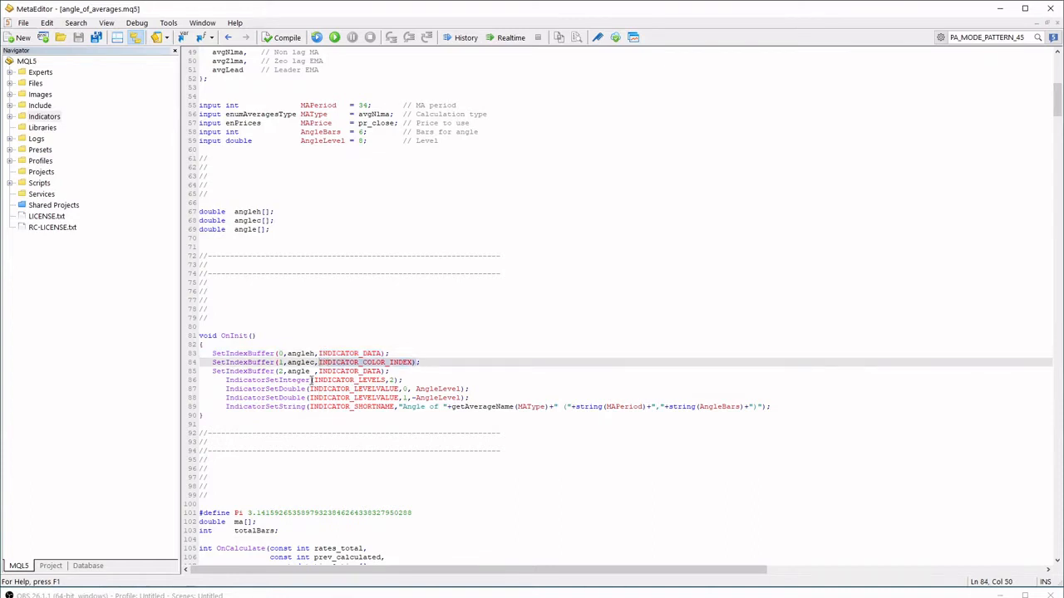
pyautogui.moveTo(213, 372); pyautogui.dragTo(392, 371)
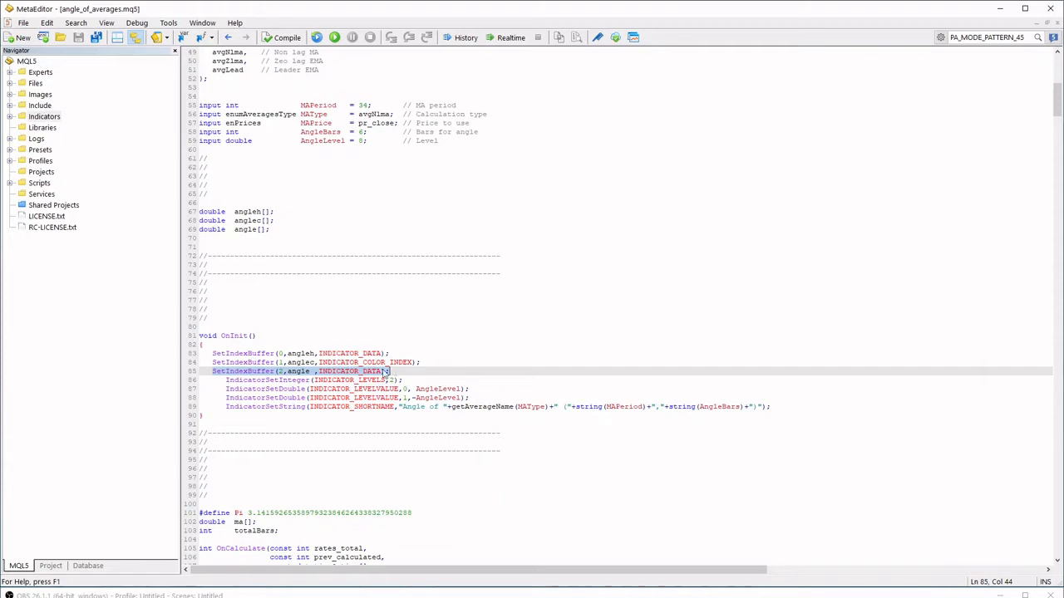
pyautogui.click(281, 363)
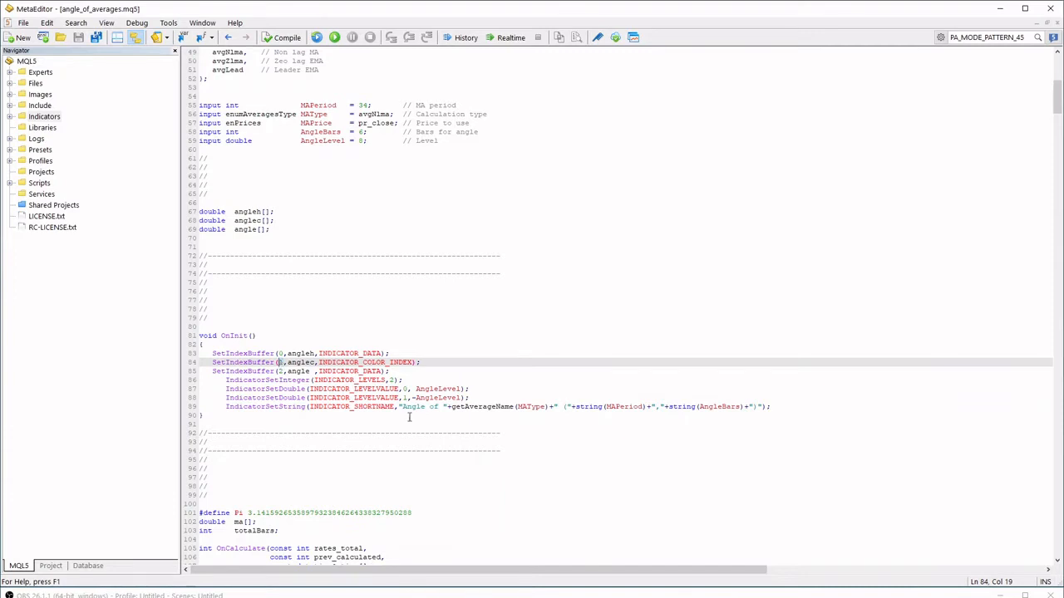
pyautogui.scroll(5, 436, 260)
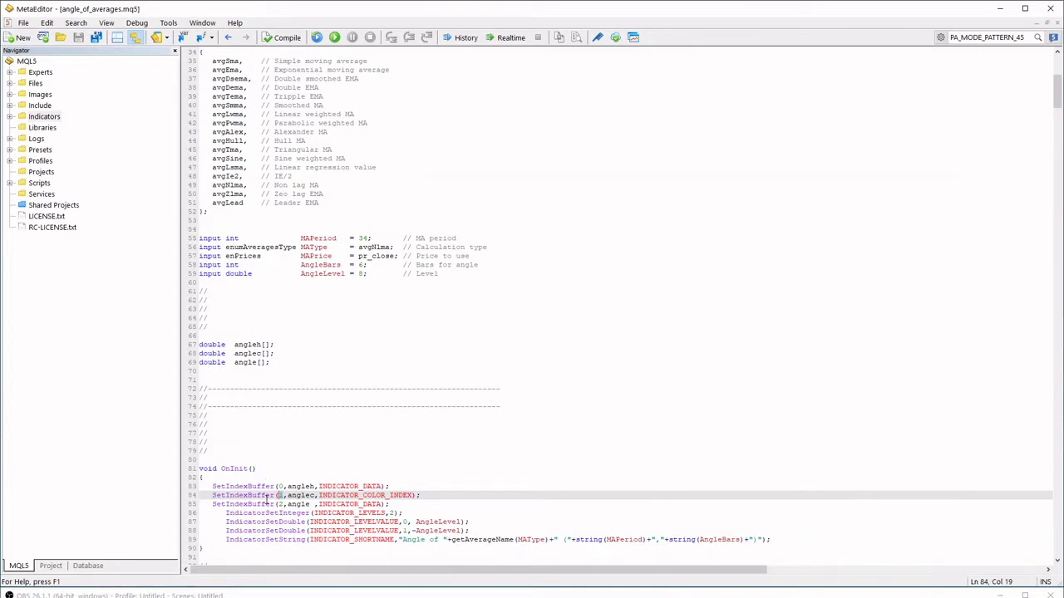
pyautogui.scroll(-1, 281, 472)
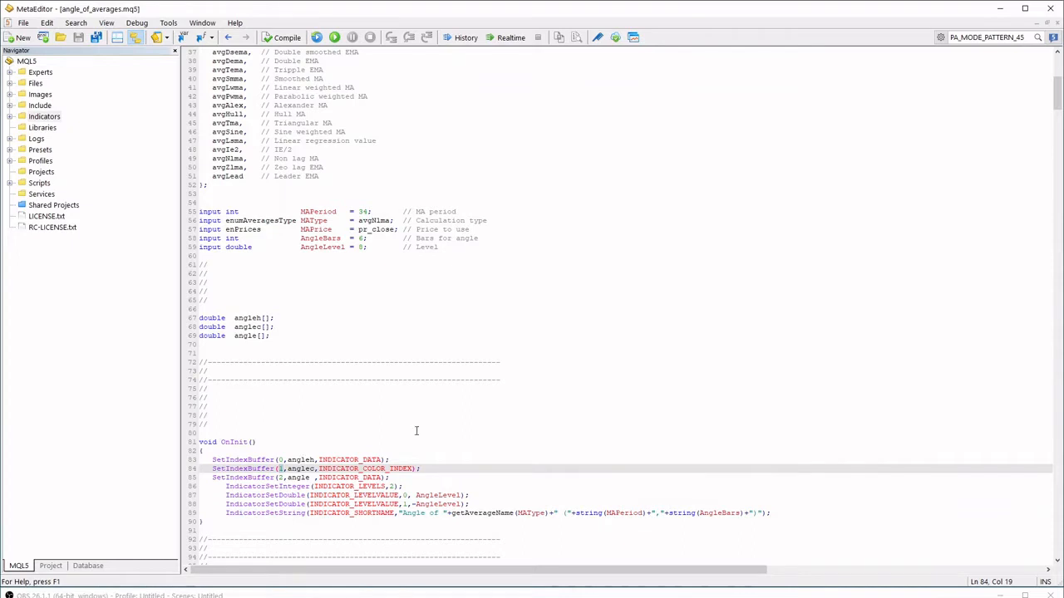
pyautogui.scroll(5, 416, 430)
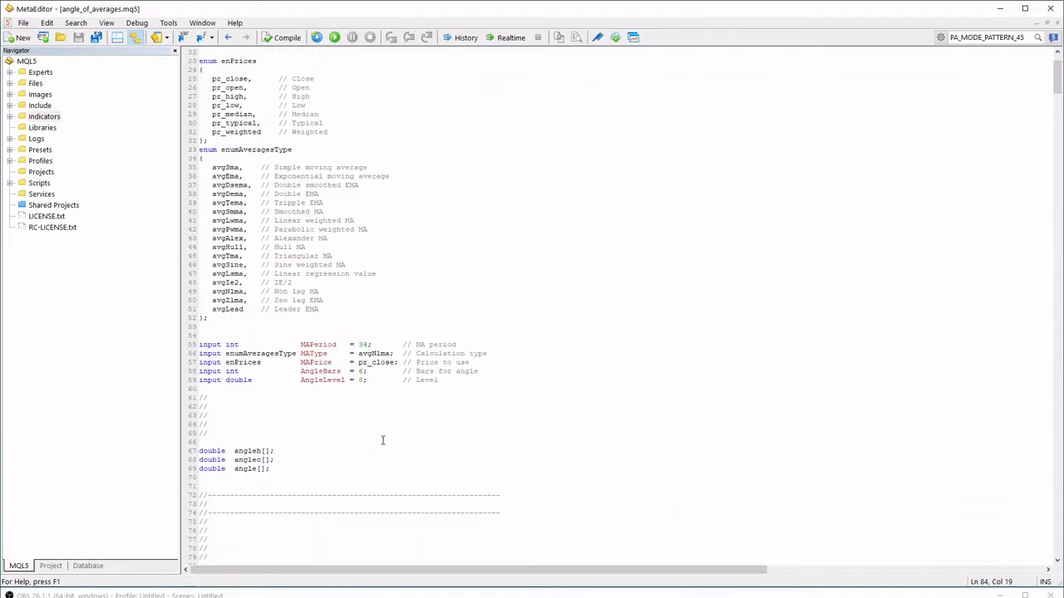
pyautogui.scroll(7, 383, 439)
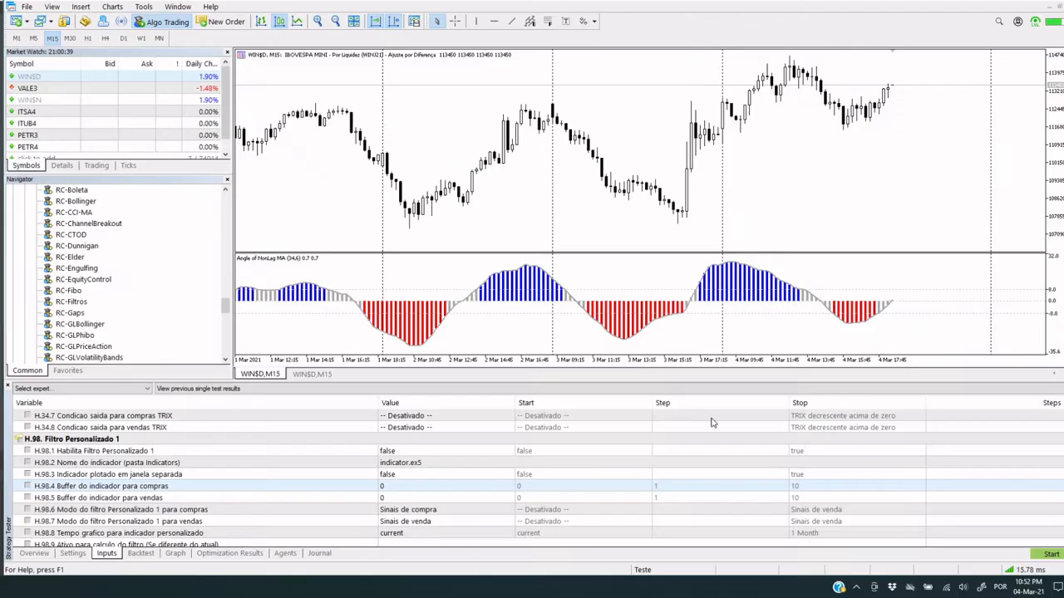
# In MetaTrader 5, inspect the AngleHist and AngleLine plot colors in the charted angle_of_averages indicator's properties, leaving them unchanged
pyautogui.doubleClick(430, 326)
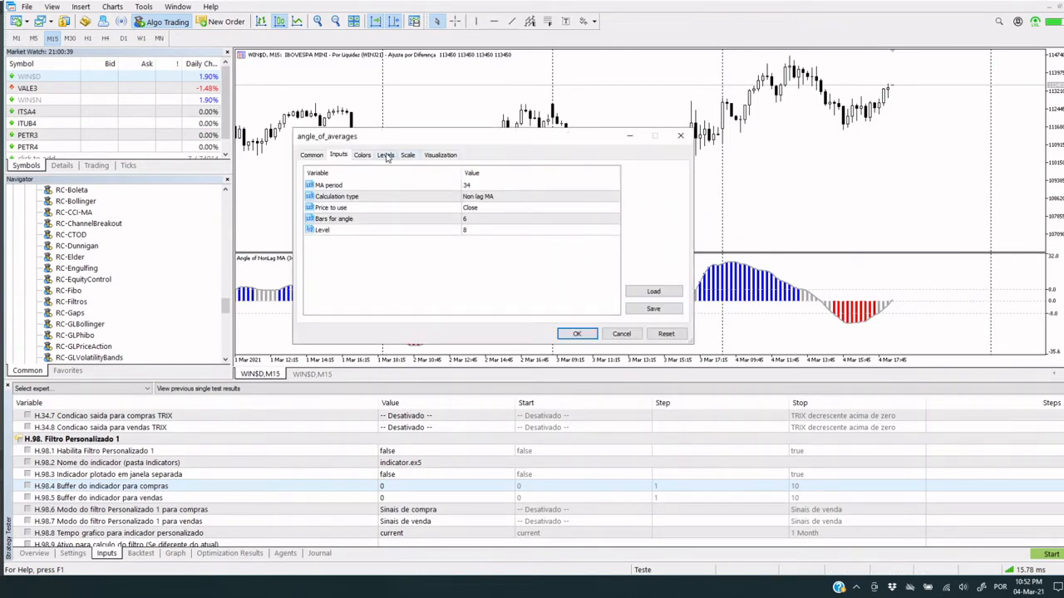
pyautogui.click(363, 157)
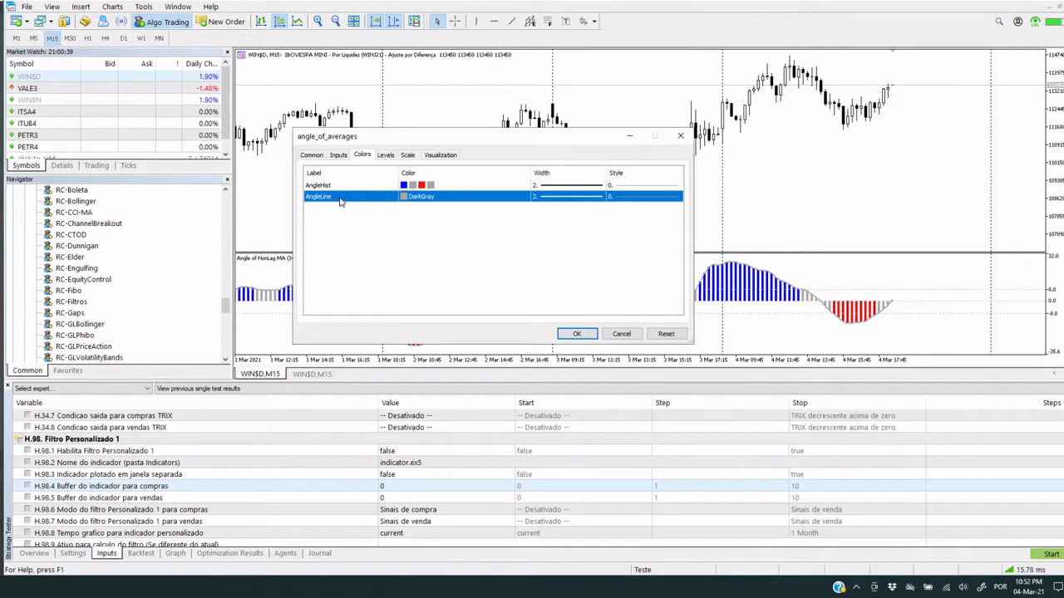
pyautogui.click(336, 187)
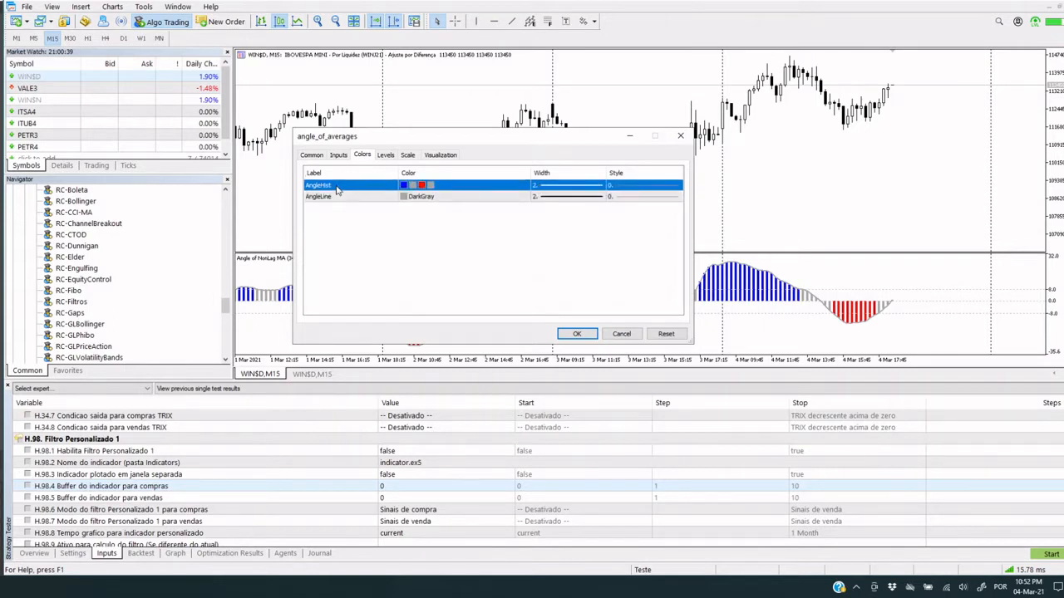
pyautogui.click(333, 198)
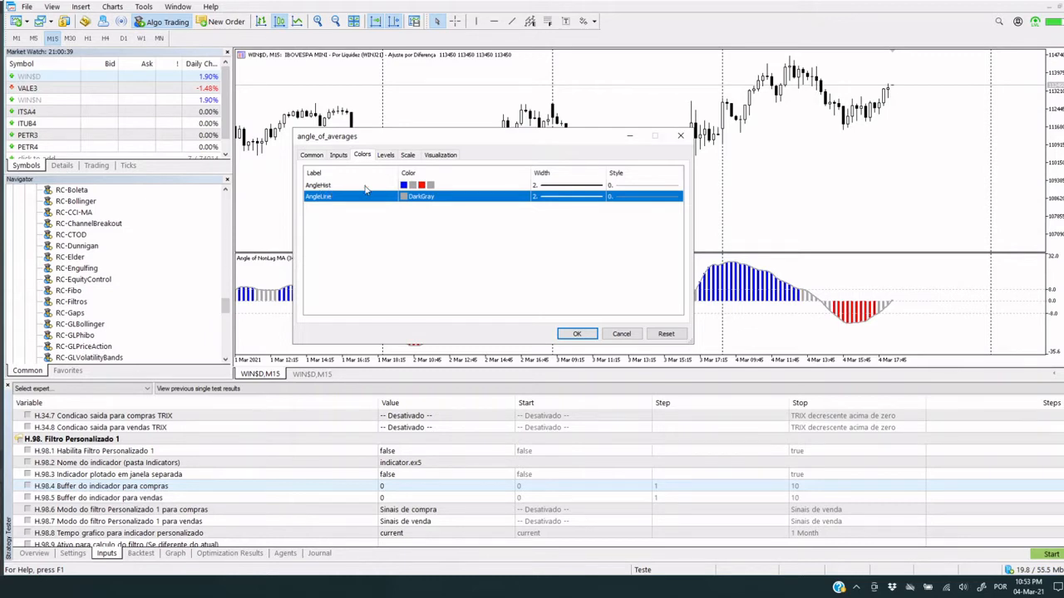
pyautogui.click(621, 334)
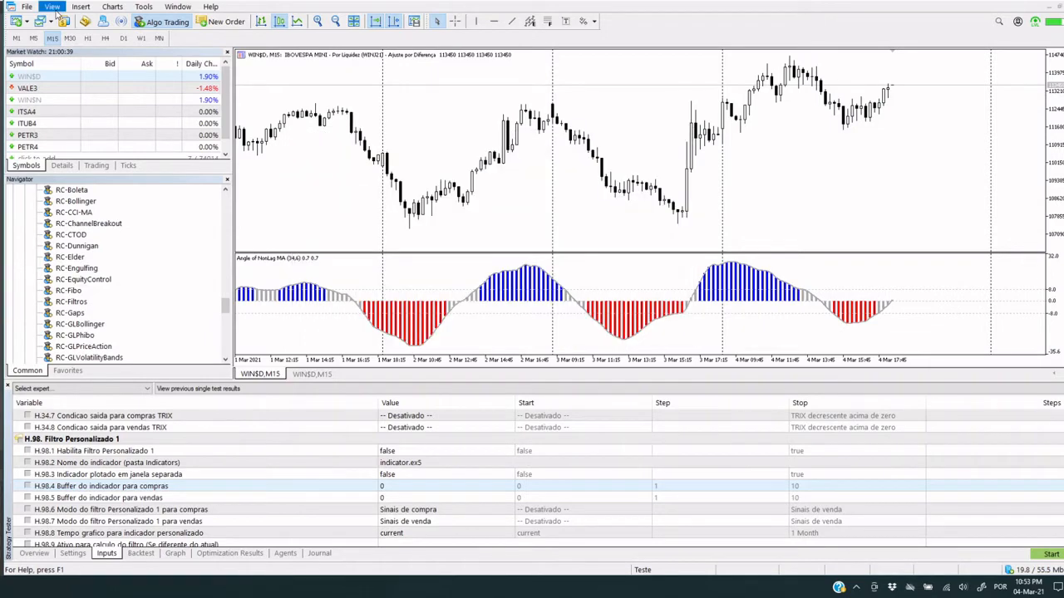
# Display the Data Window beside the chart for reading the indicator's values bar by bar
pyautogui.click(52, 6)
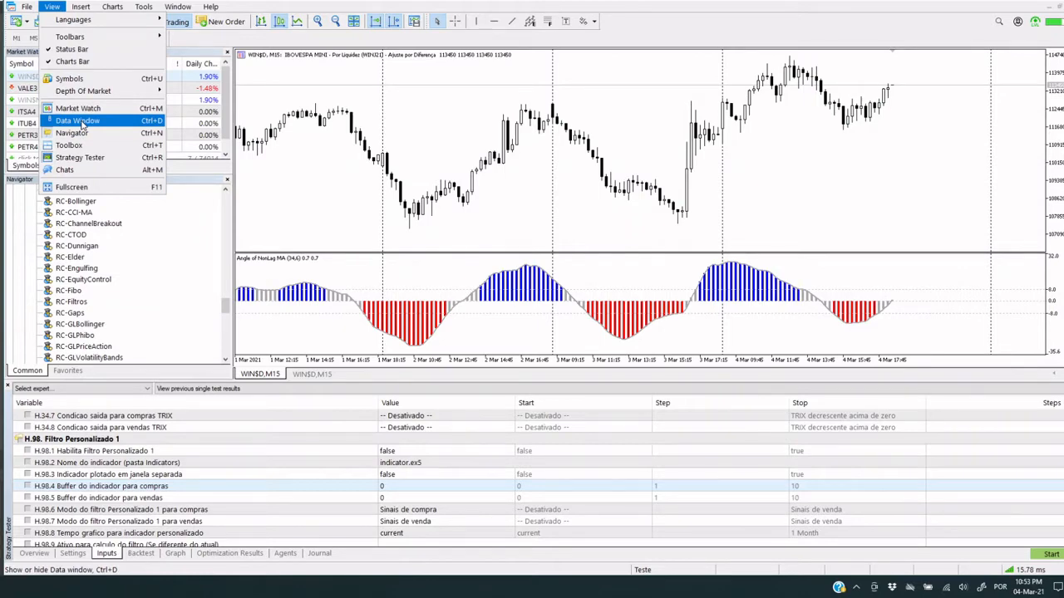
pyautogui.click(77, 120)
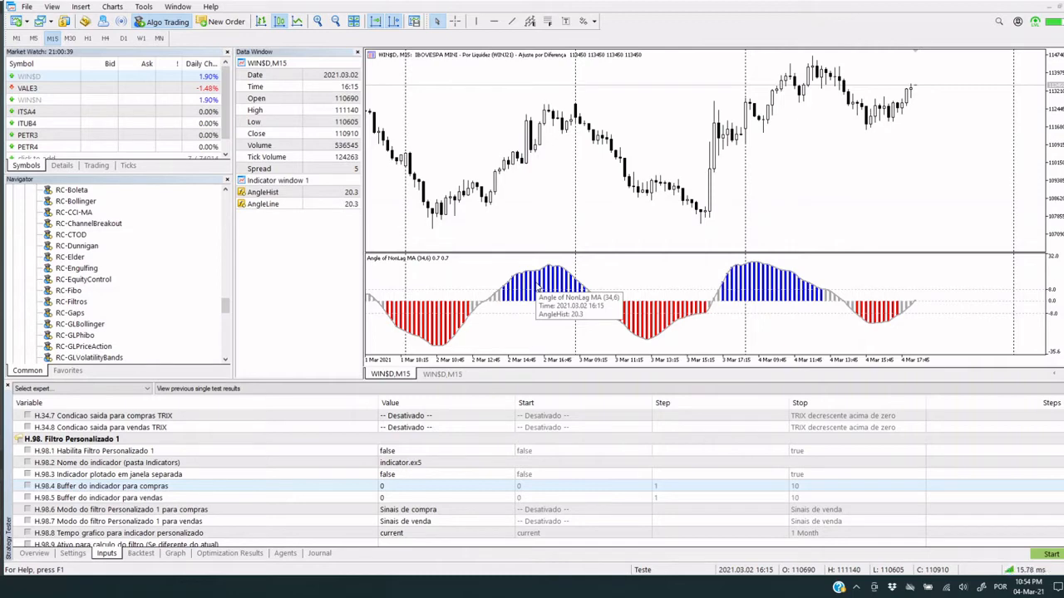
# Set the indicator name of Filtro Personalizado 1 (H.98.2) to angle_of_average.ex5
pyautogui.click(137, 496)
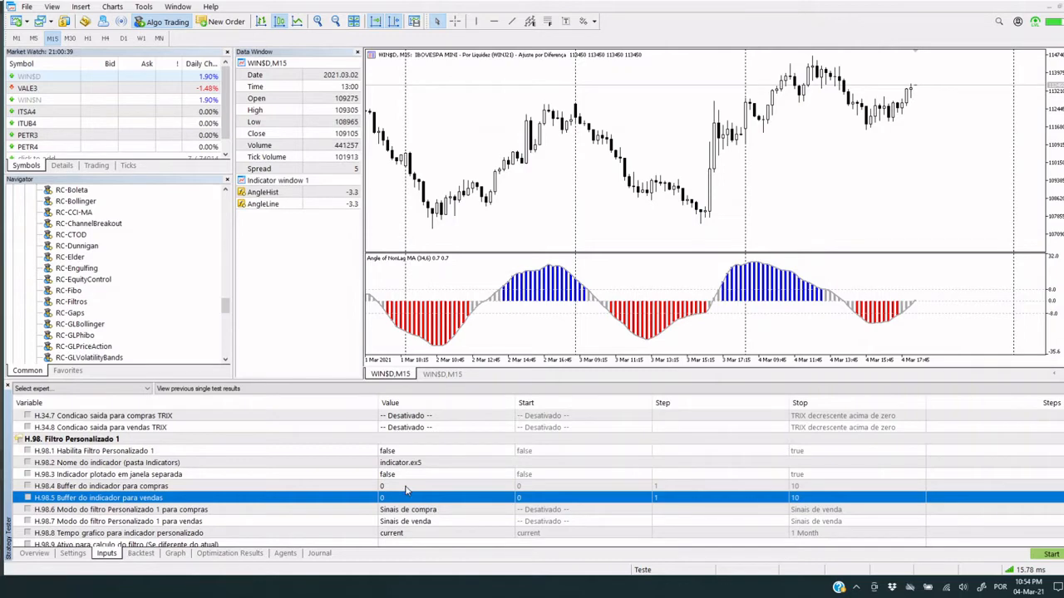
pyautogui.doubleClick(392, 463)
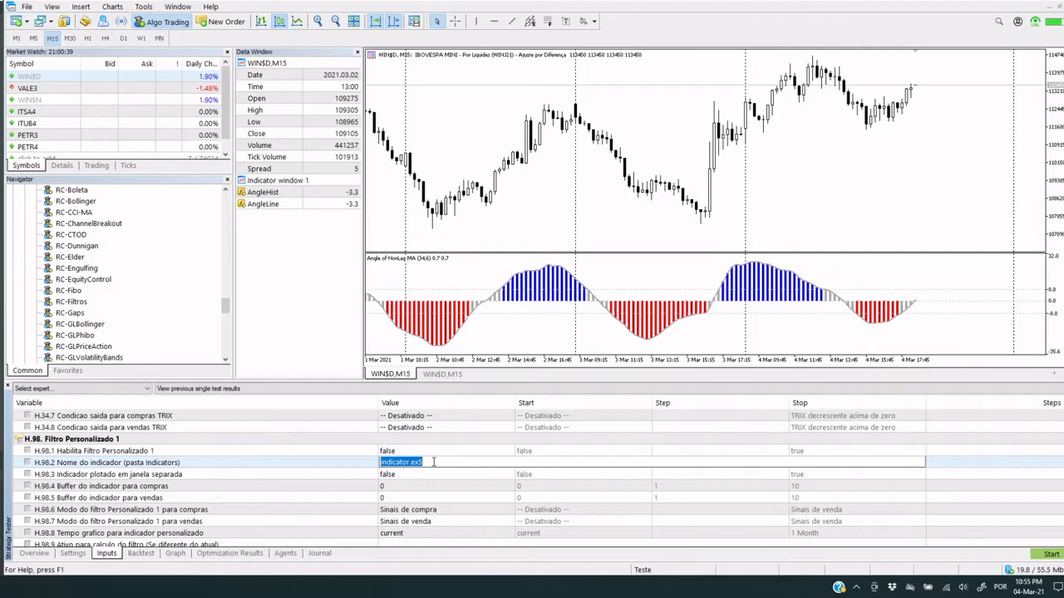
pyautogui.write('angle_of_average.ex5')
pyautogui.press('Return')
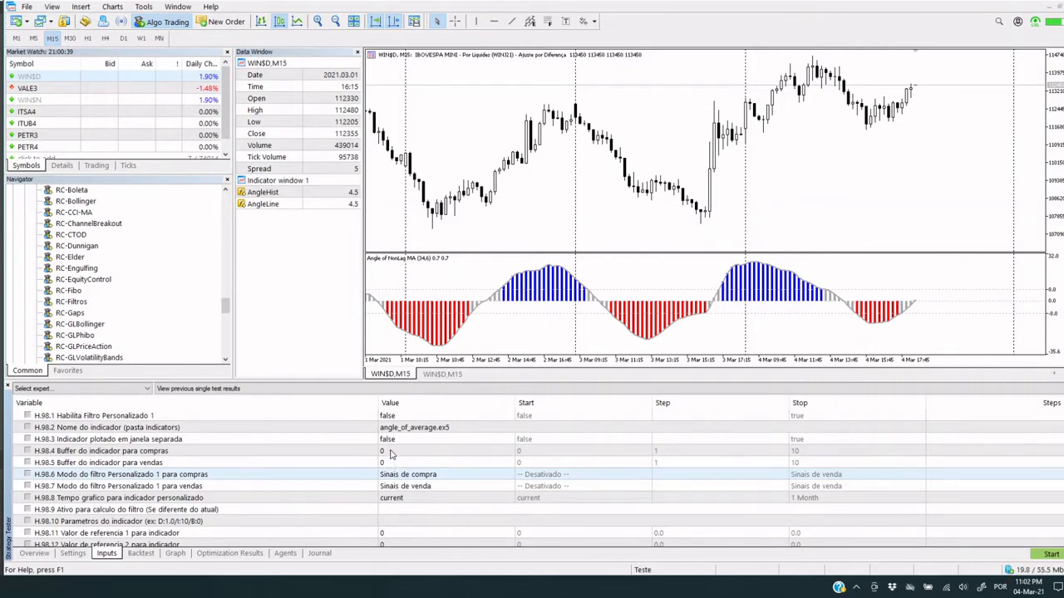
# Set both the buy buffer (H.98.4) and the sell buffer (H.98.5) of Filtro Personalizado 1 to 2
pyautogui.click(390, 453)
pyautogui.write('2')
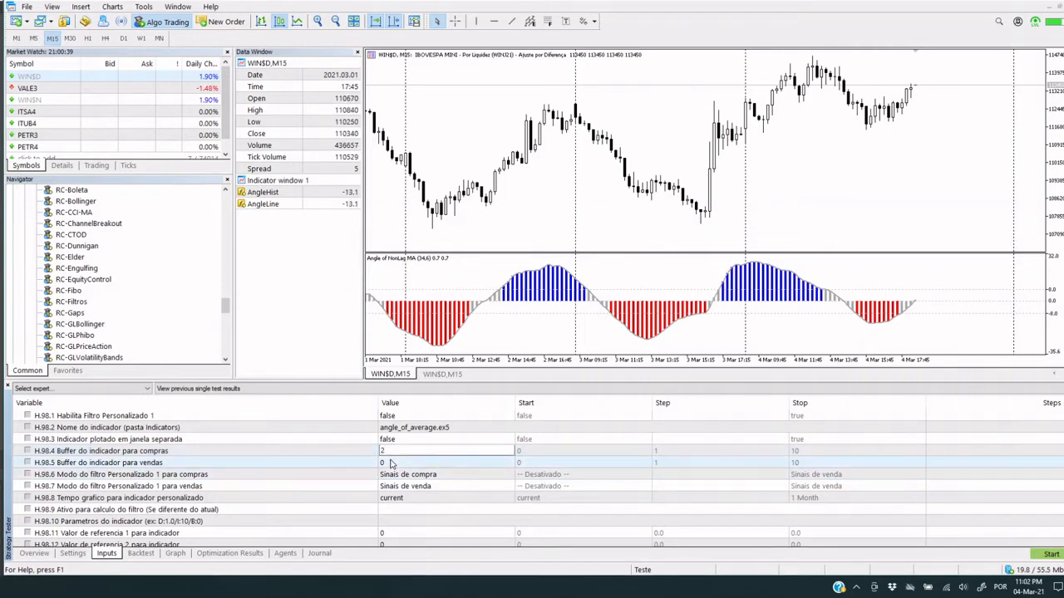
pyautogui.click(391, 462)
pyautogui.write('2')
# Examine the filter modes offered for buys (H.98.6) in Filtro Personalizado 1
pyautogui.click(391, 475)
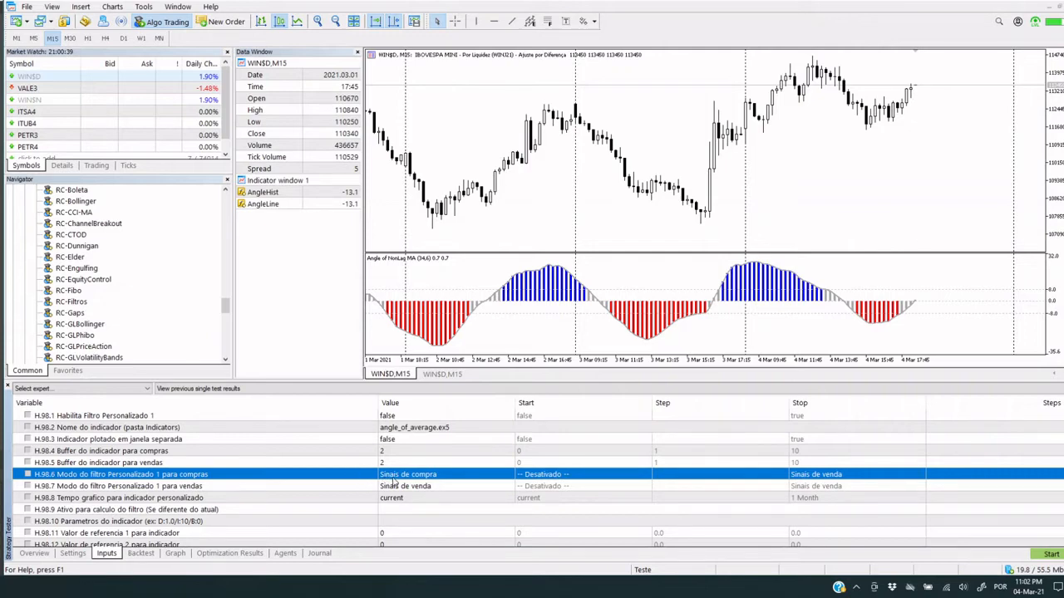
pyautogui.click(439, 476)
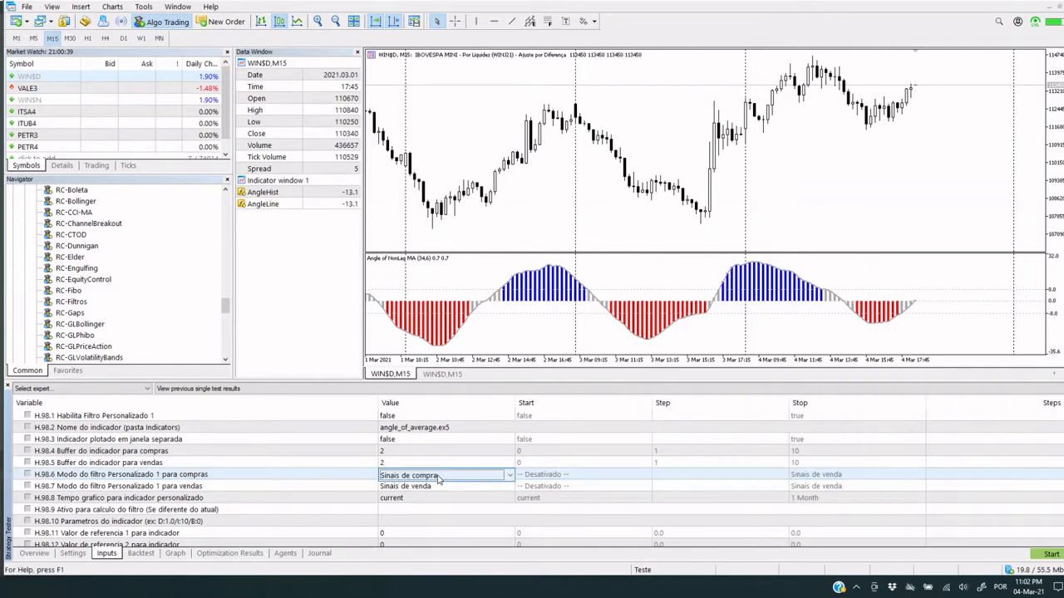
pyautogui.click(438, 476)
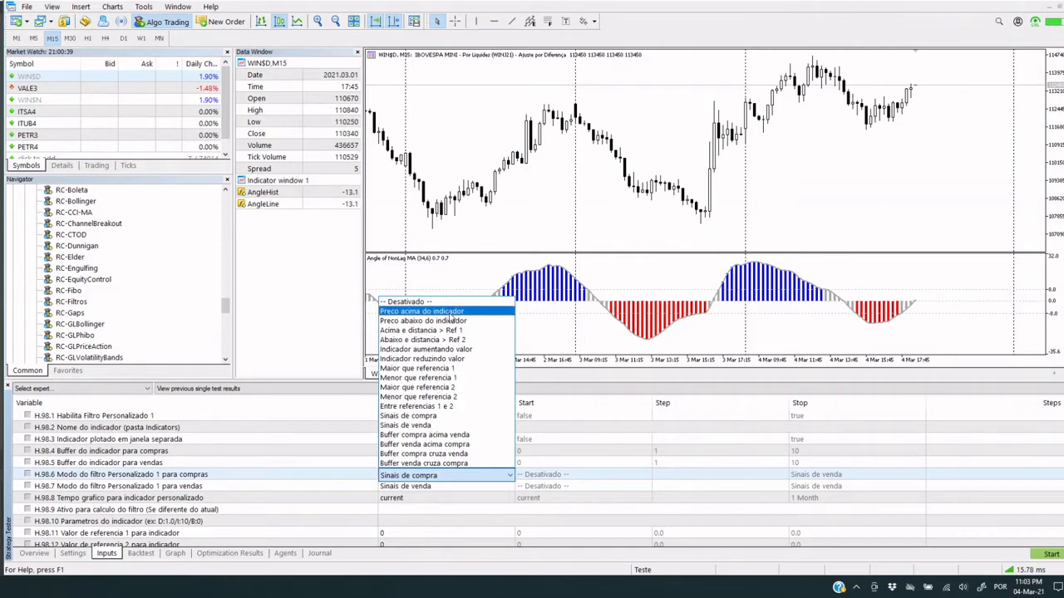
pyautogui.click(470, 247)
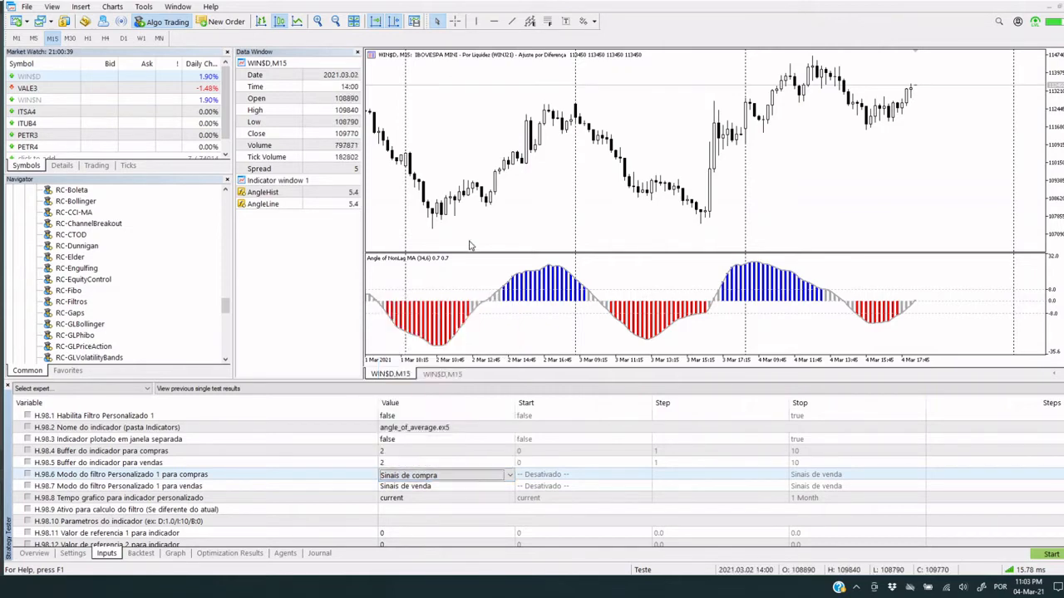
# Compare the available H.98.6 buy modes with the WIN$D,M15 chart carrying the moving average and RSI
pyautogui.click(438, 374)
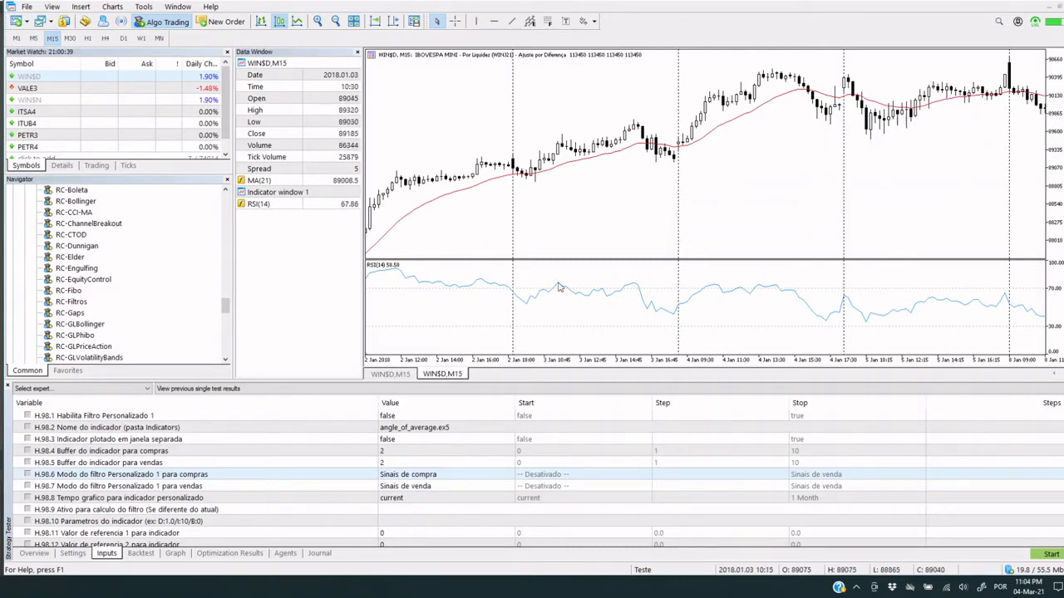
pyautogui.moveTo(796, 295)
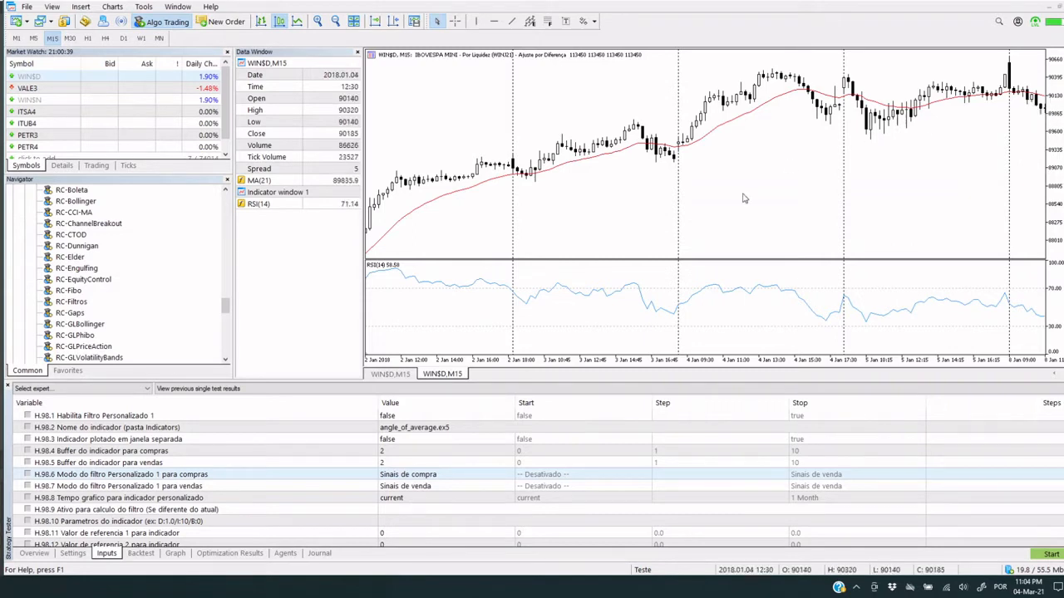
pyautogui.click(438, 477)
pyautogui.click(438, 480)
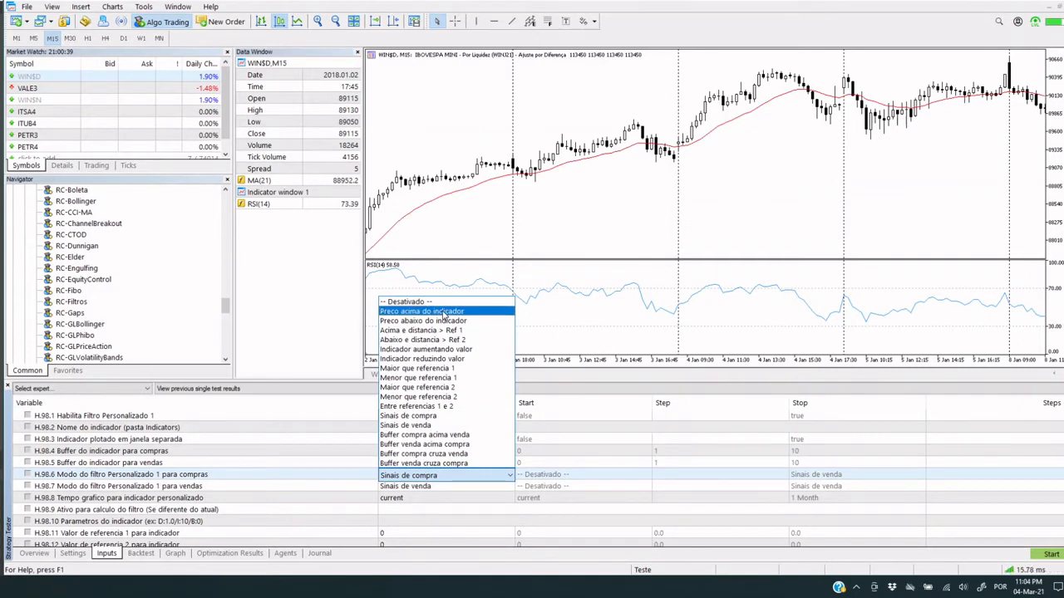
pyautogui.click(551, 227)
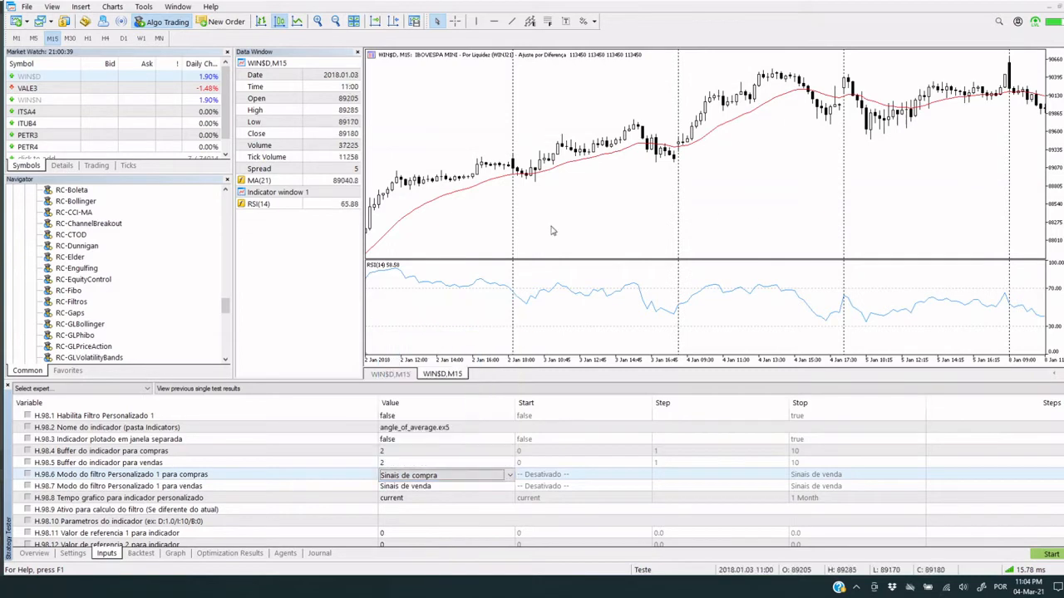
# Return to the WIN$D,M15 chart with the angle histogram and review the H.98.6 buy modes against its bars
pyautogui.click(400, 374)
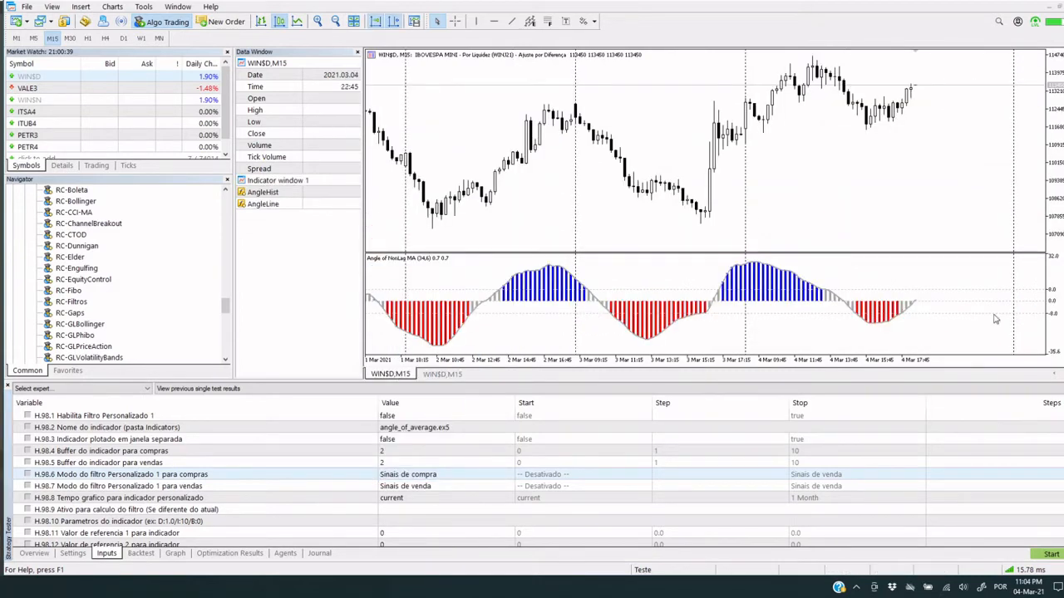
pyautogui.click(425, 475)
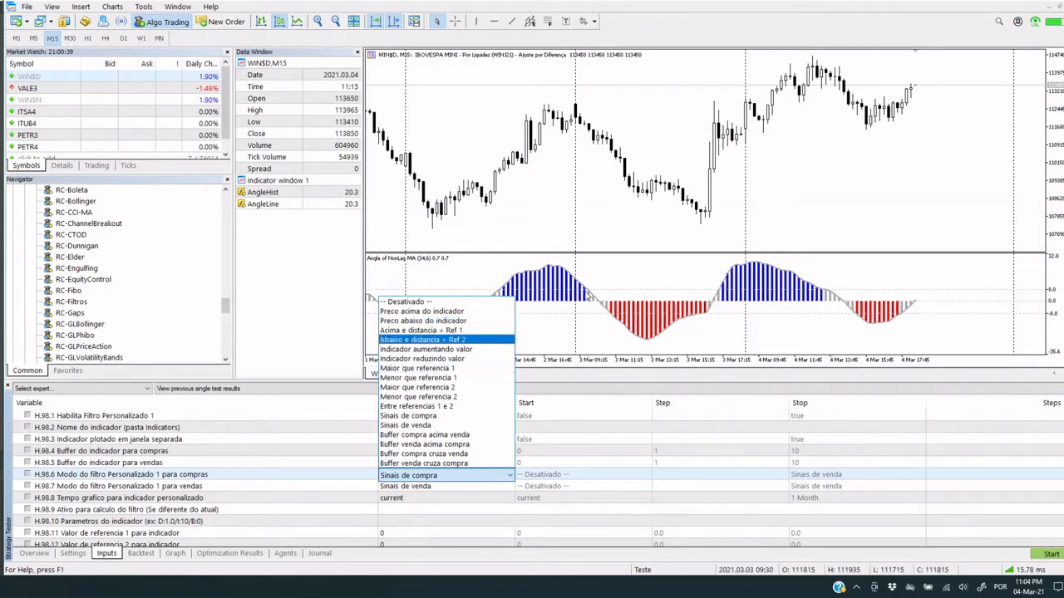
pyautogui.click(560, 325)
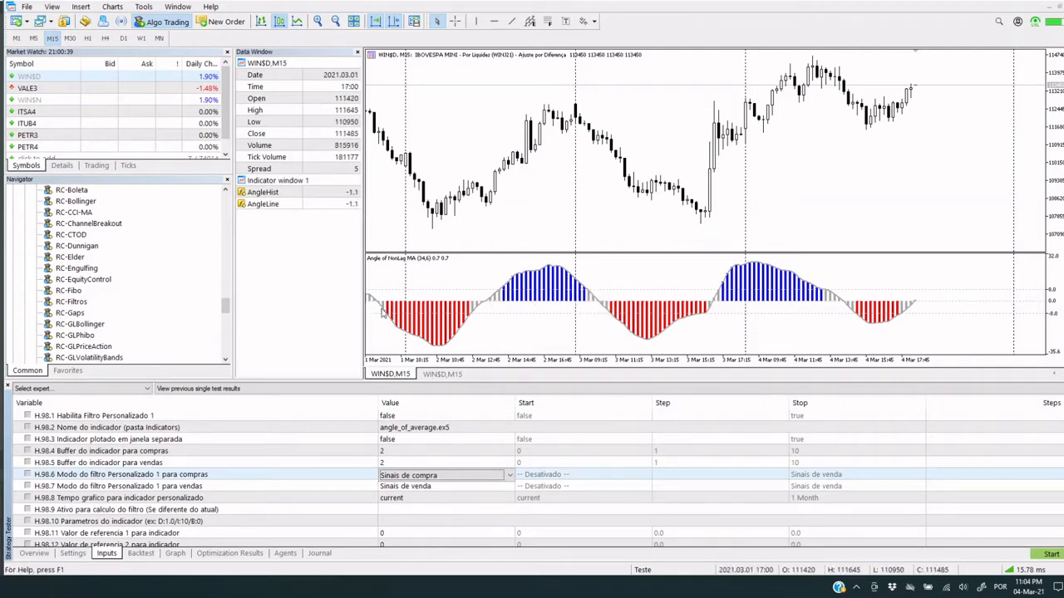
pyautogui.moveTo(466, 329)
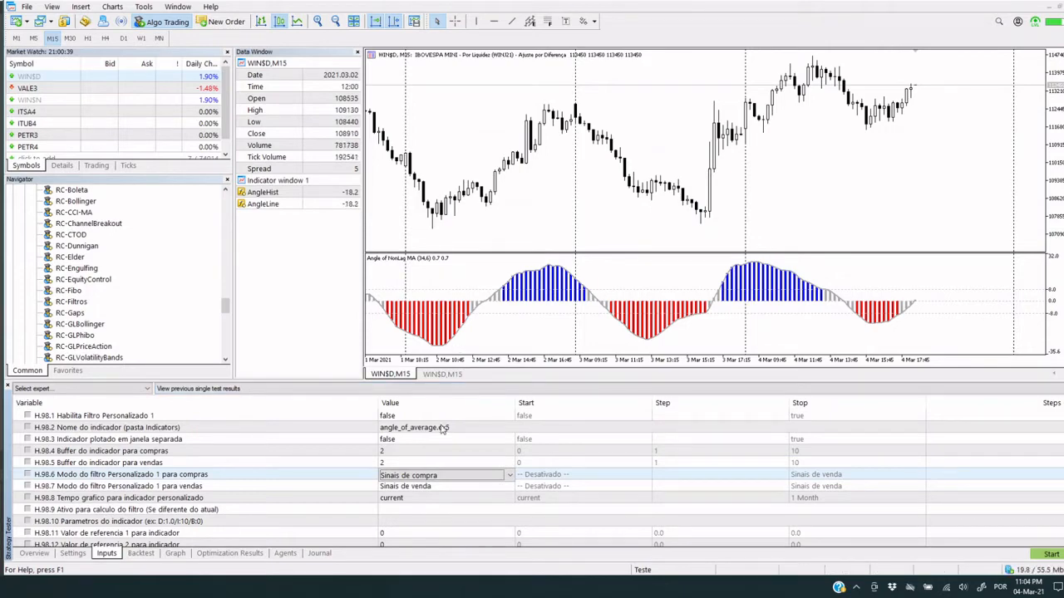
# Set the buy mode (H.98.6) to Maior que referencia 1 and the sell mode (H.98.7) to Menor que referencia 1
pyautogui.click(406, 510)
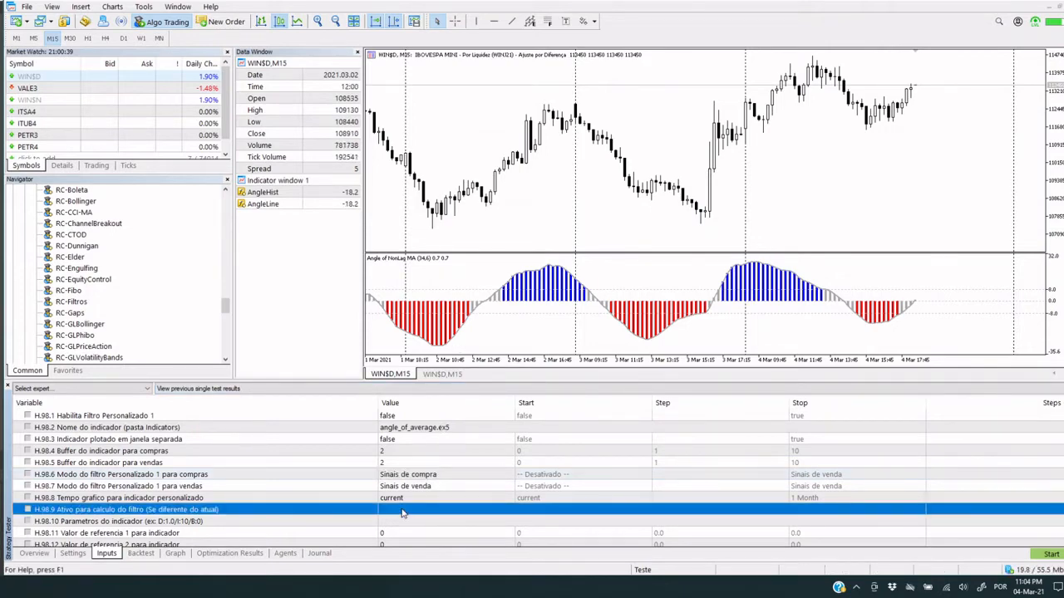
pyautogui.scroll(-1, 410, 493)
pyautogui.click(428, 441)
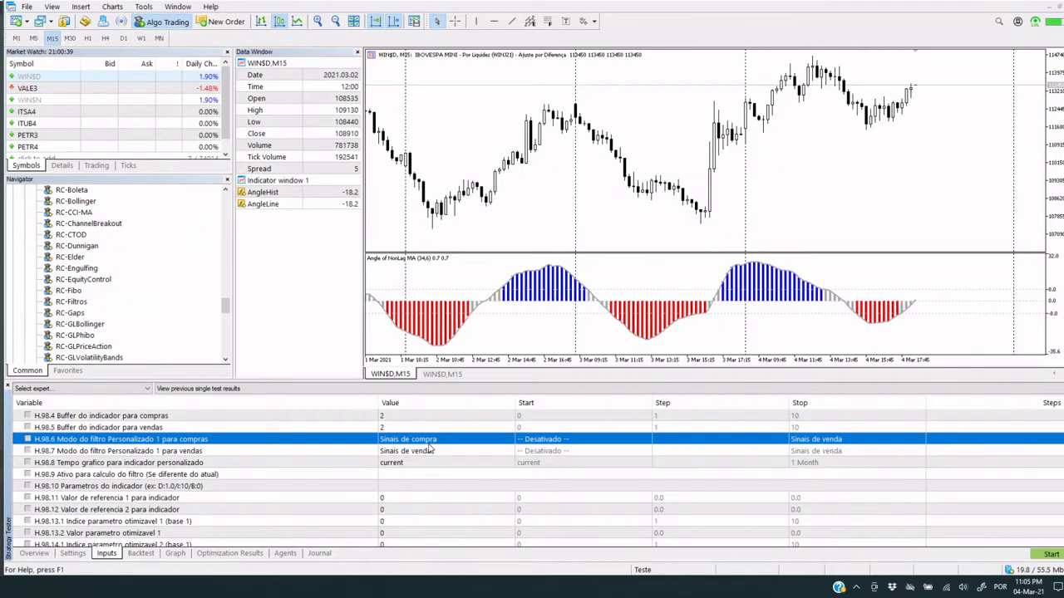
pyautogui.click(429, 442)
pyautogui.click(429, 441)
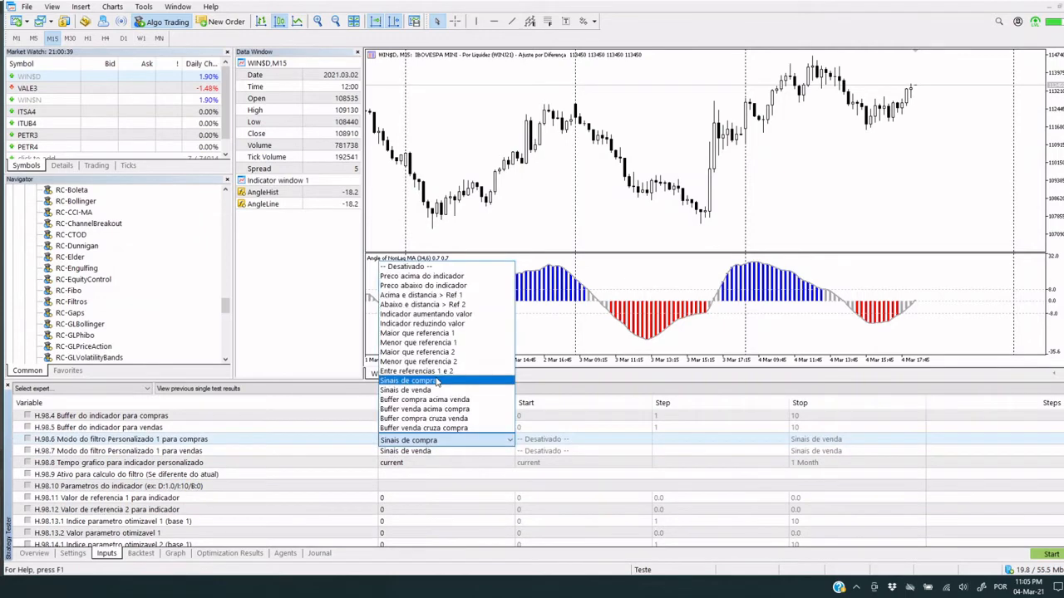
pyautogui.click(432, 333)
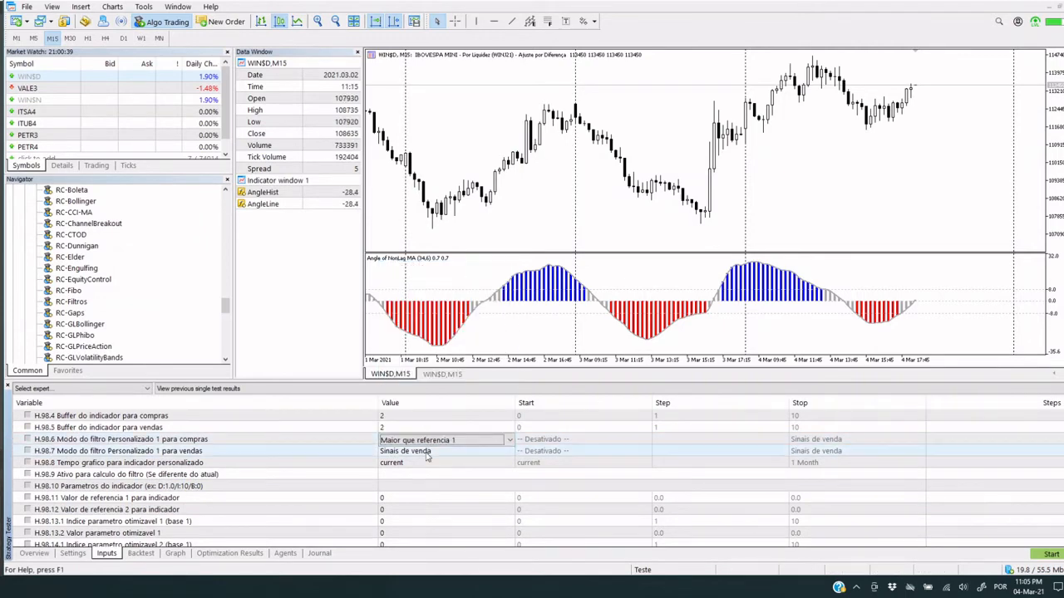
pyautogui.click(428, 453)
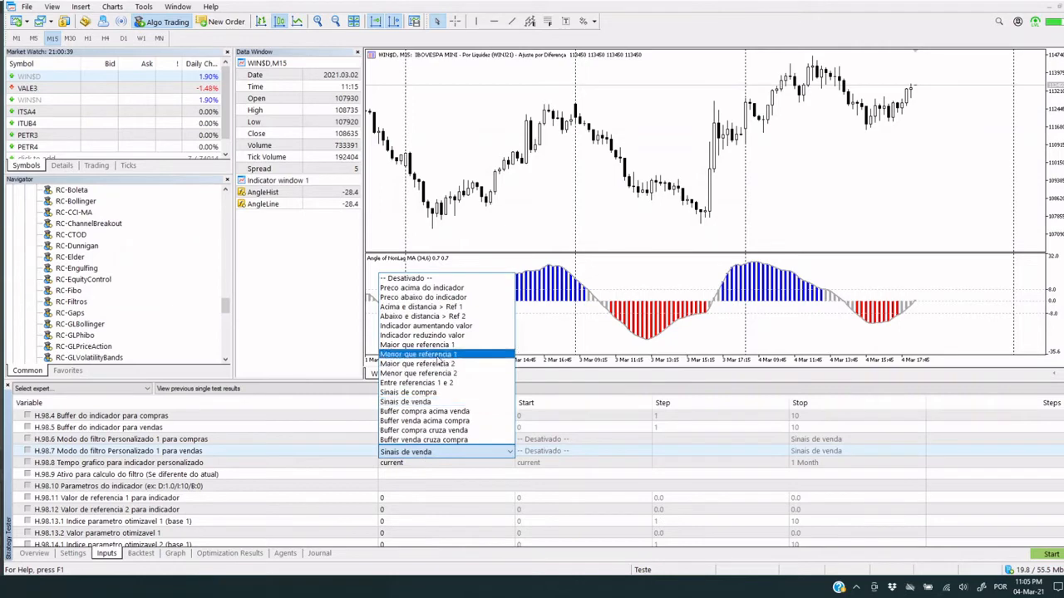
pyautogui.click(437, 355)
# Check the indicator's reference value 1 (H.98.11) in Filtro Personalizado 1
pyautogui.click(384, 486)
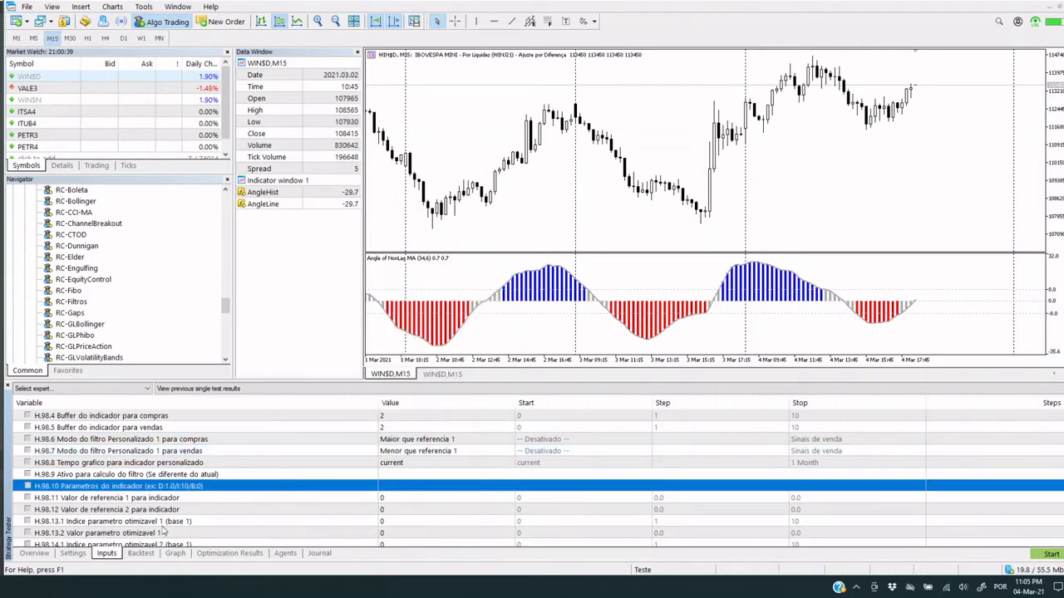
pyautogui.click(199, 501)
pyautogui.doubleClick(395, 499)
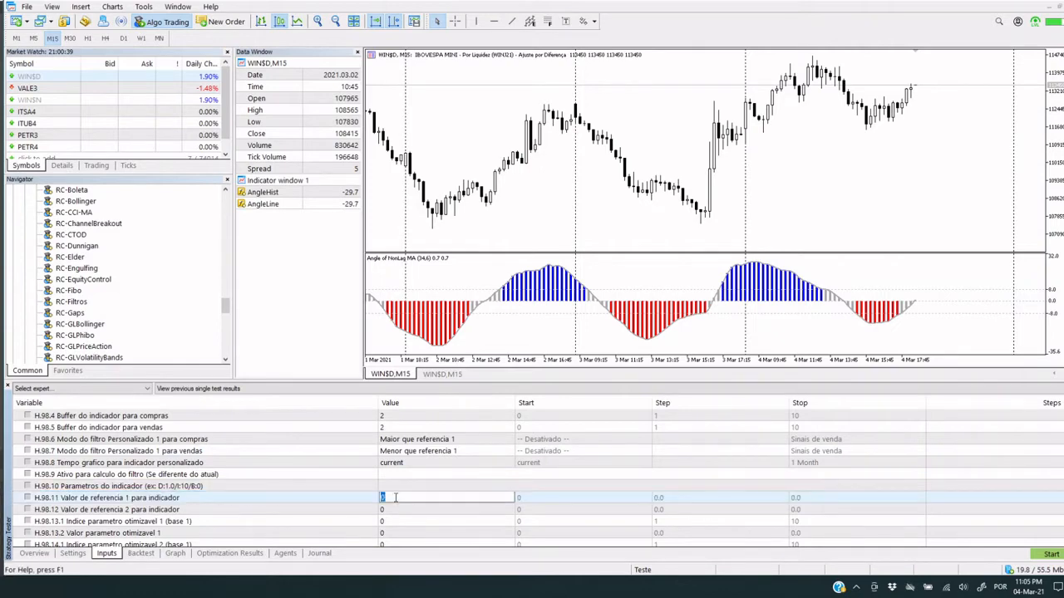
pyautogui.click(398, 524)
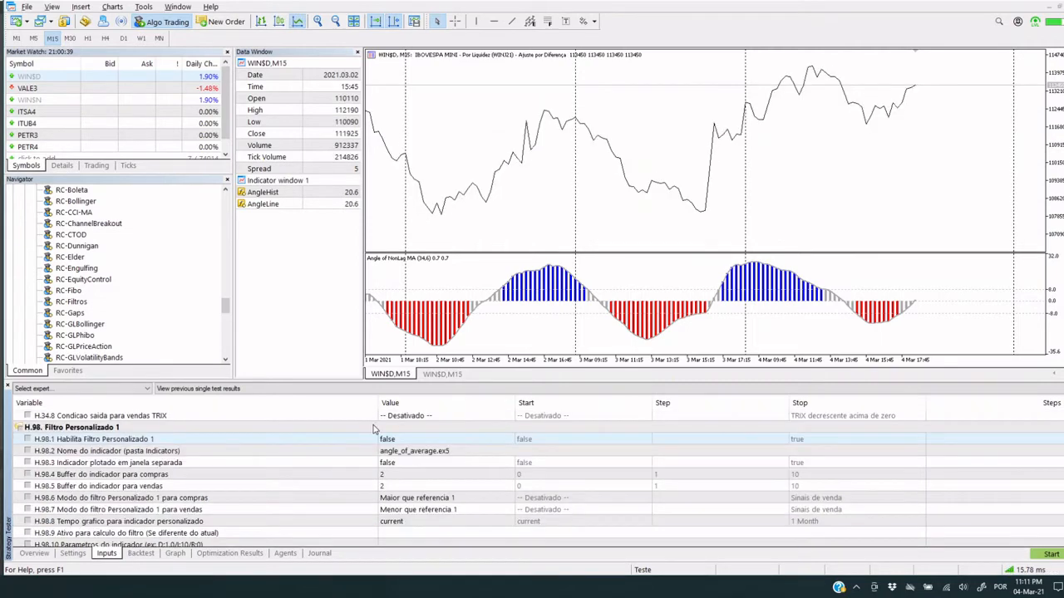
# Enable Filtro Personalizado 1 by setting H.98.1 to true
pyautogui.click(438, 440)
pyautogui.click(437, 440)
pyautogui.click(465, 459)
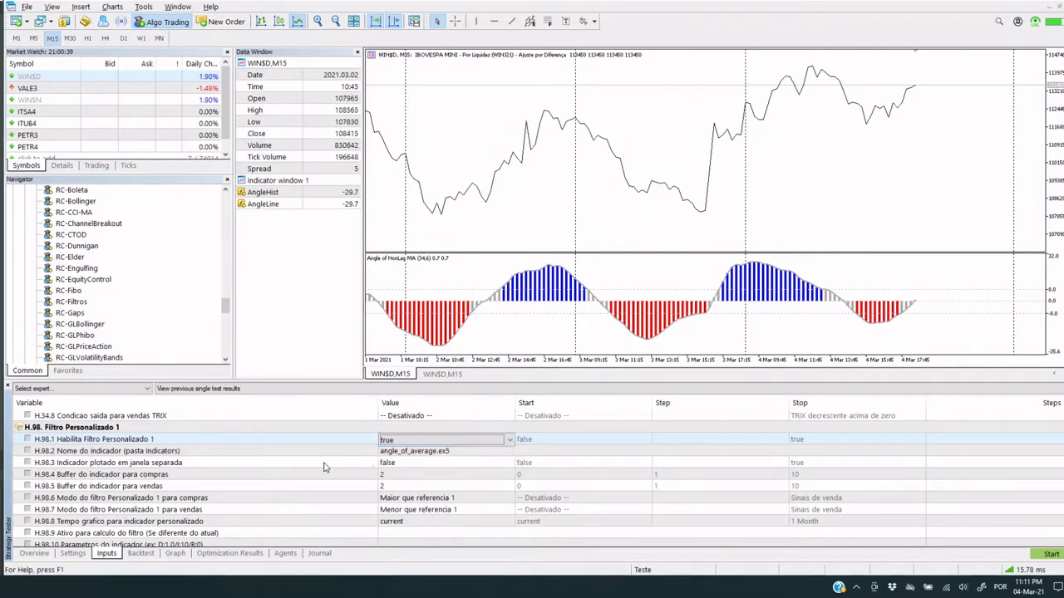
pyautogui.click(521, 462)
# Start the RC-Filtros visual backtest, pause it to inspect the opened trade, and resume the playback
pyautogui.click(1050, 555)
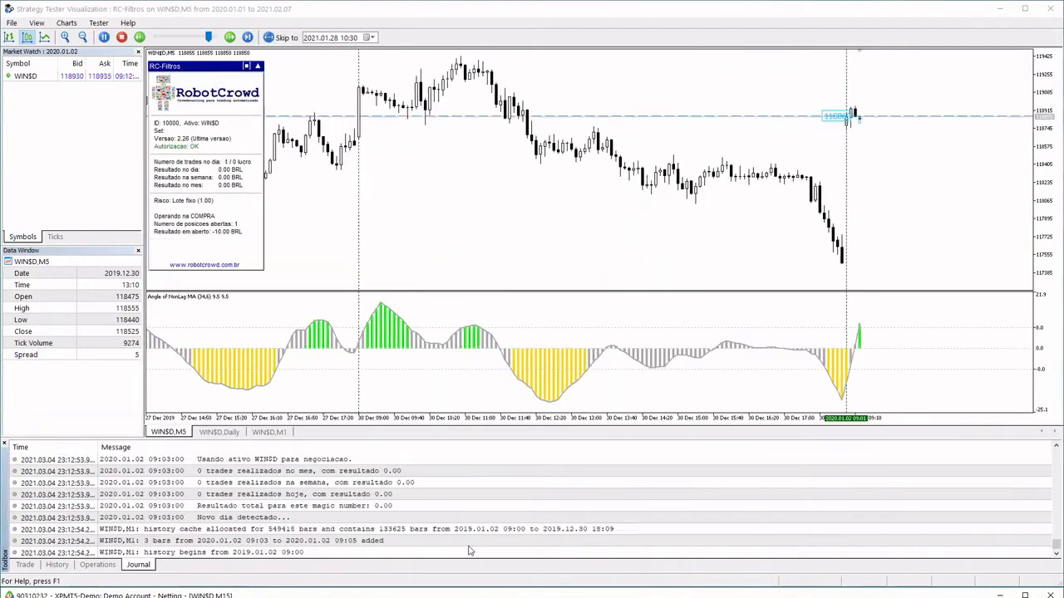
pyautogui.click(106, 37)
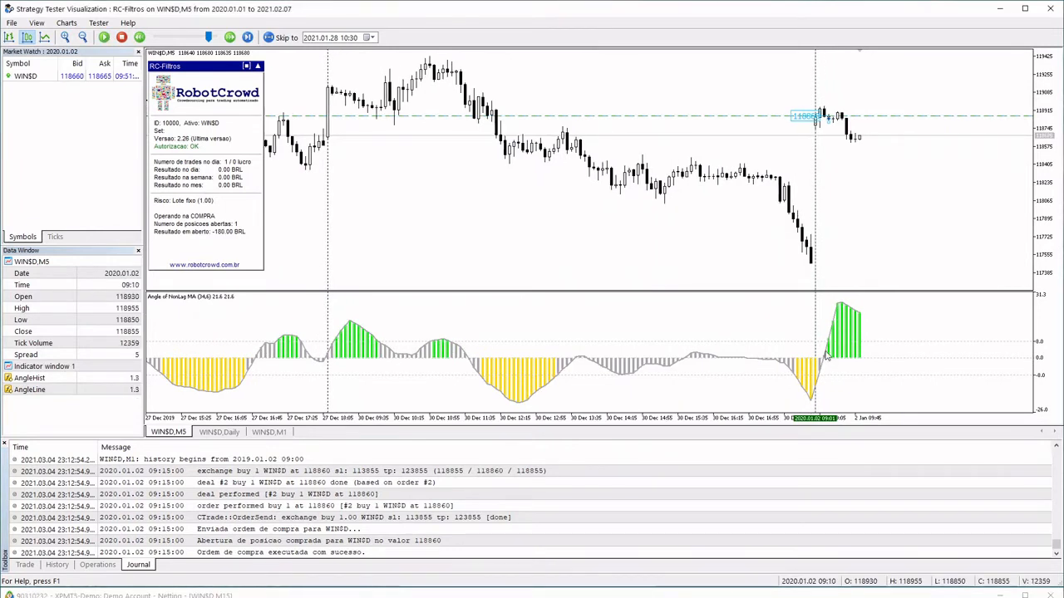
pyautogui.click(105, 37)
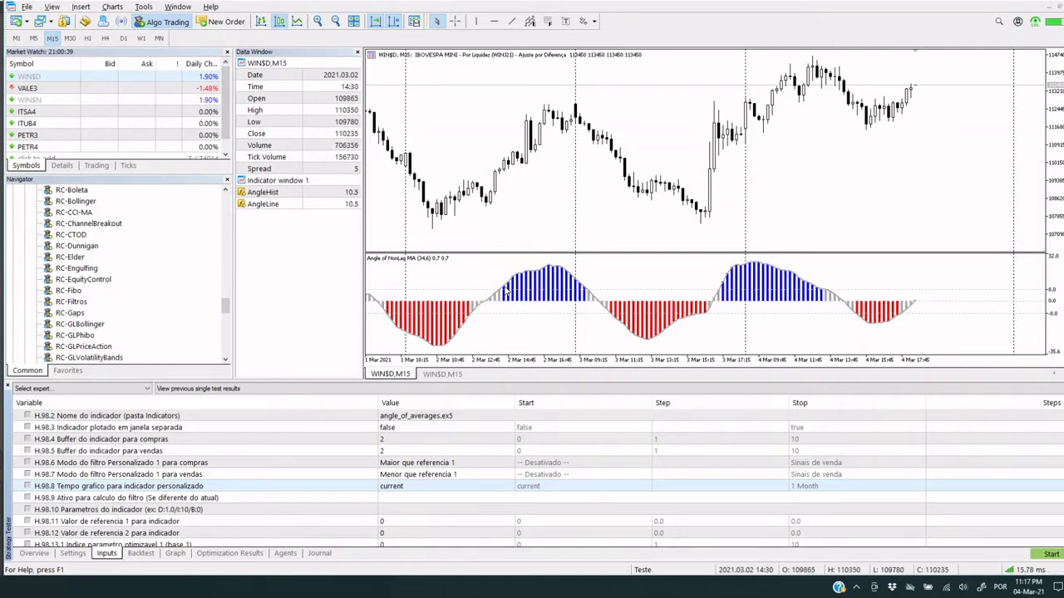
# Set the sell mode (H.98.7) of Filtro Personalizado 1 to Menor que referencia 2
pyautogui.moveTo(505, 290)
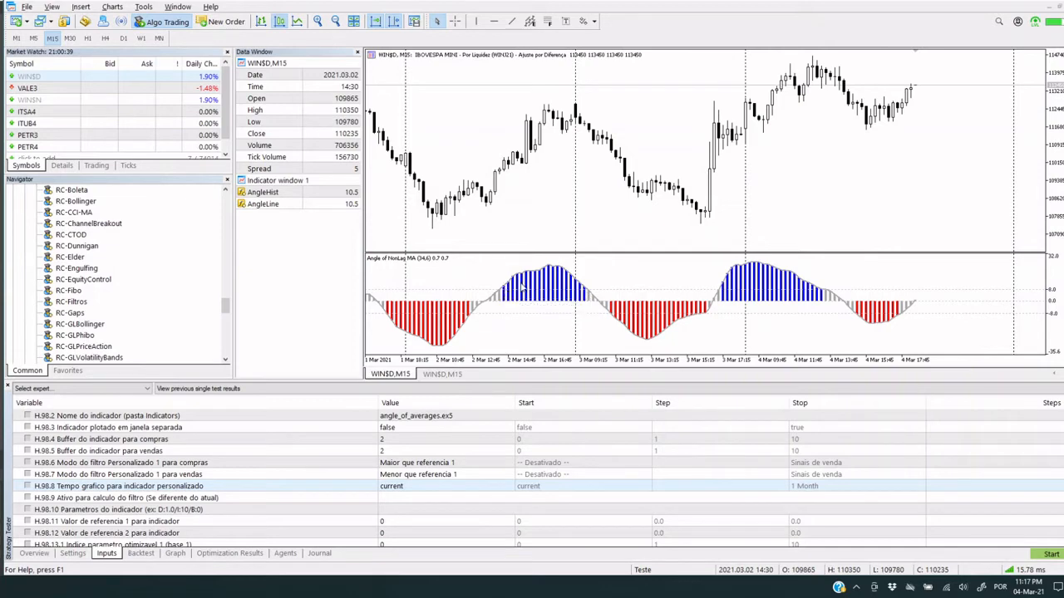
pyautogui.moveTo(613, 319)
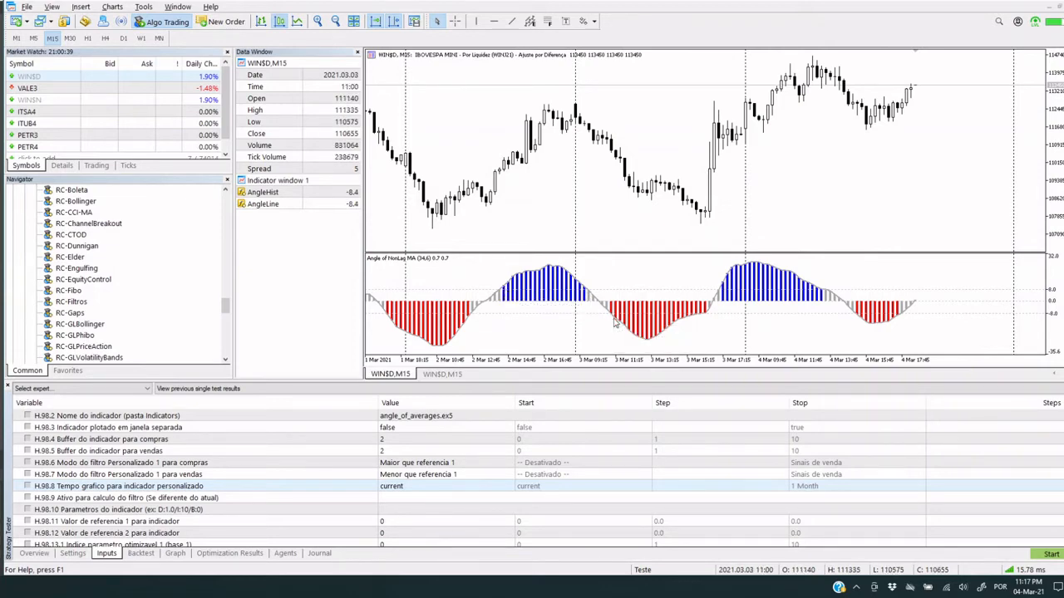
pyautogui.click(458, 478)
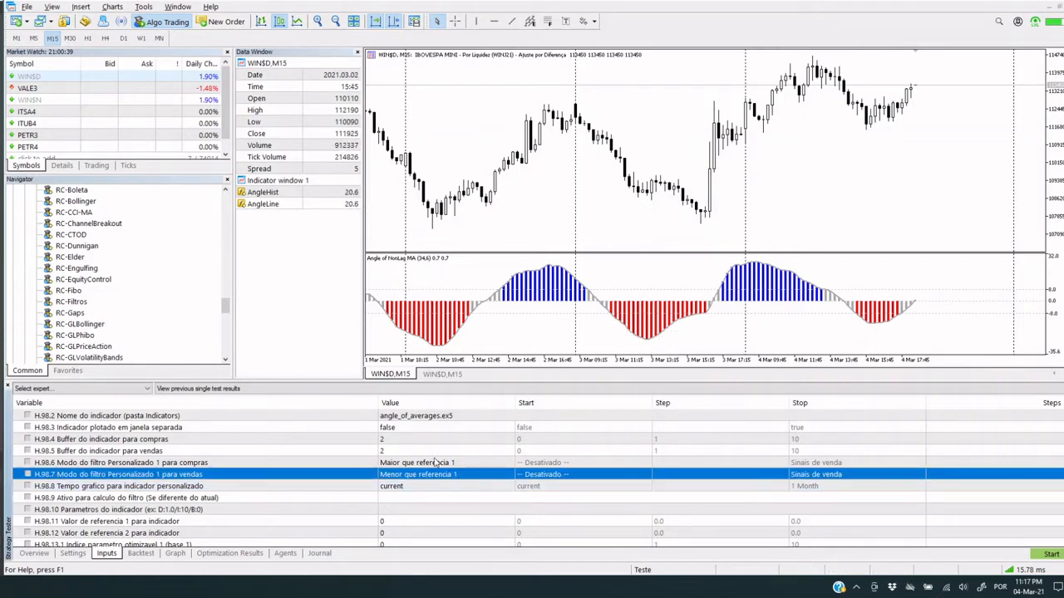
pyautogui.click(413, 465)
pyautogui.scroll(-1, 413, 466)
pyautogui.scroll(1, 413, 465)
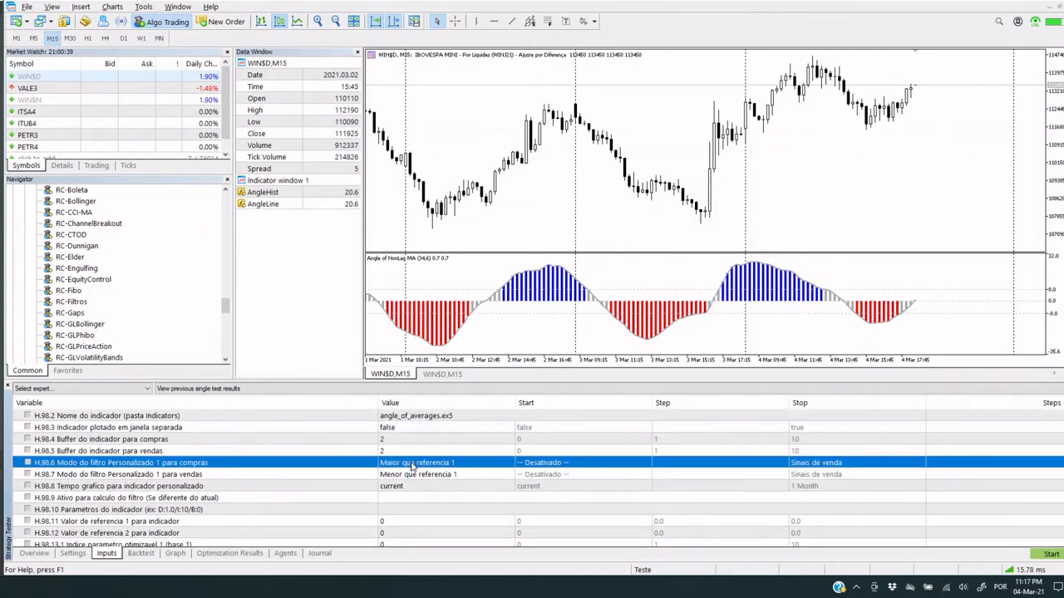
pyautogui.click(423, 474)
pyautogui.click(422, 474)
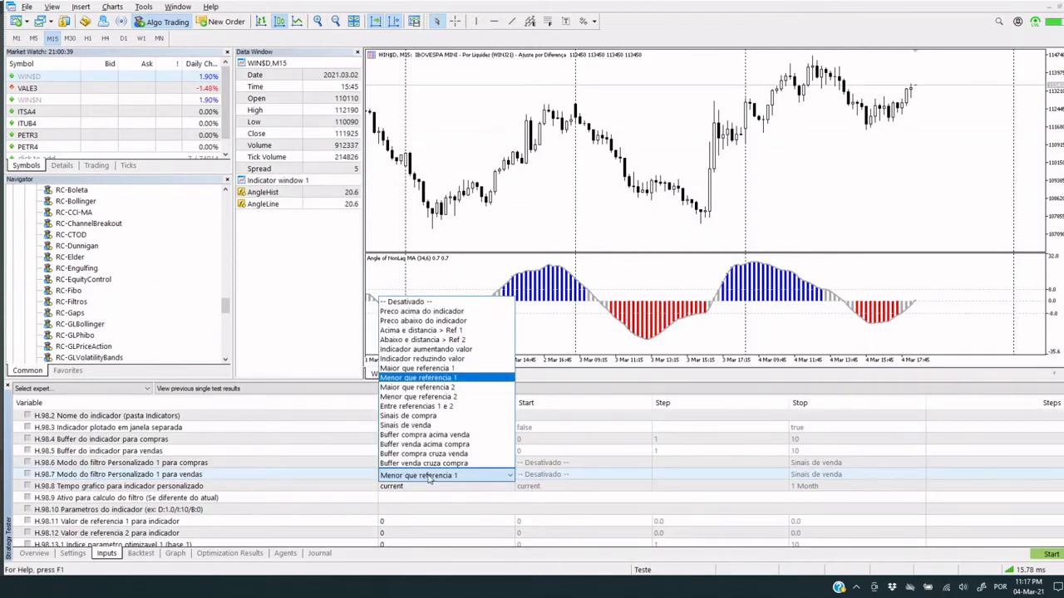
pyautogui.click(457, 398)
# Set the indicator's reference value 1 (H.98.11) to 10.0
pyautogui.click(418, 498)
pyautogui.scroll(-1, 405, 515)
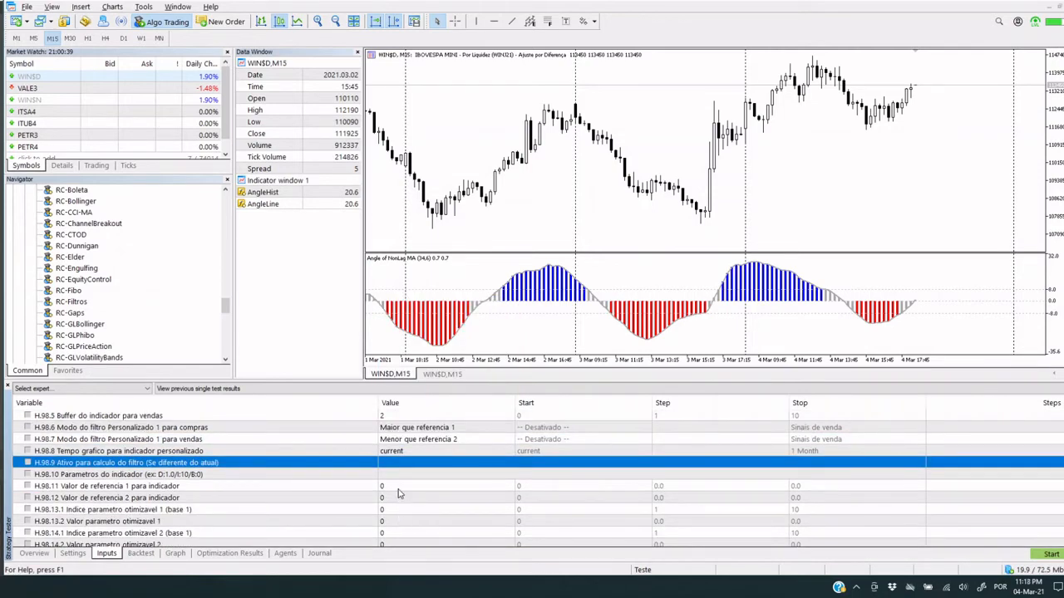
pyautogui.click(398, 489)
pyautogui.click(399, 488)
pyautogui.write('10.0')
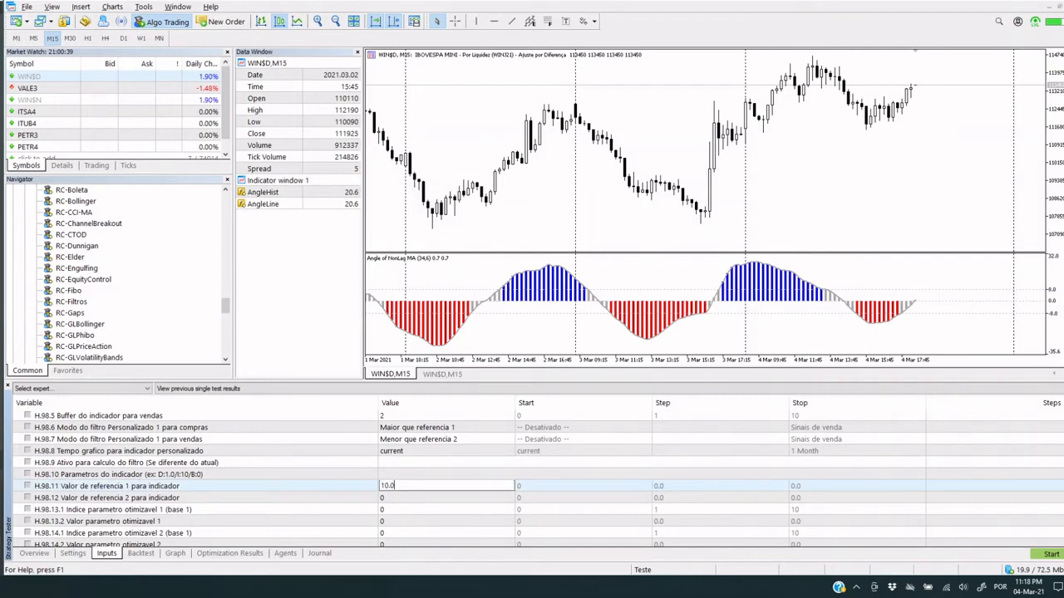
pyautogui.press('Return')
# Set the indicator's reference value 2 (H.98.12) to -10.0 and start the backtest
pyautogui.click(403, 500)
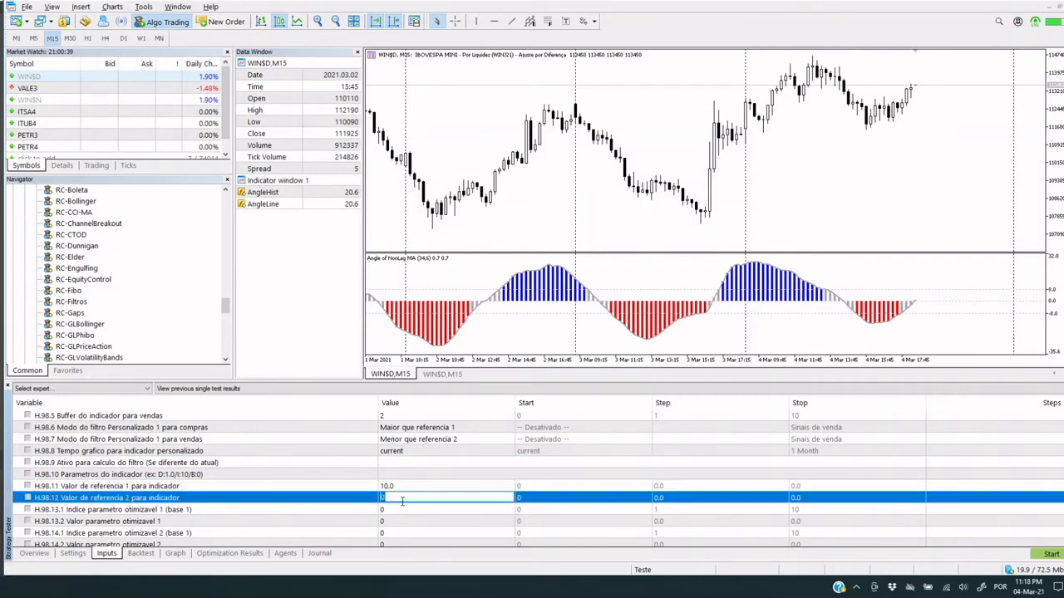
pyautogui.click(403, 500)
pyautogui.write('-10.0')
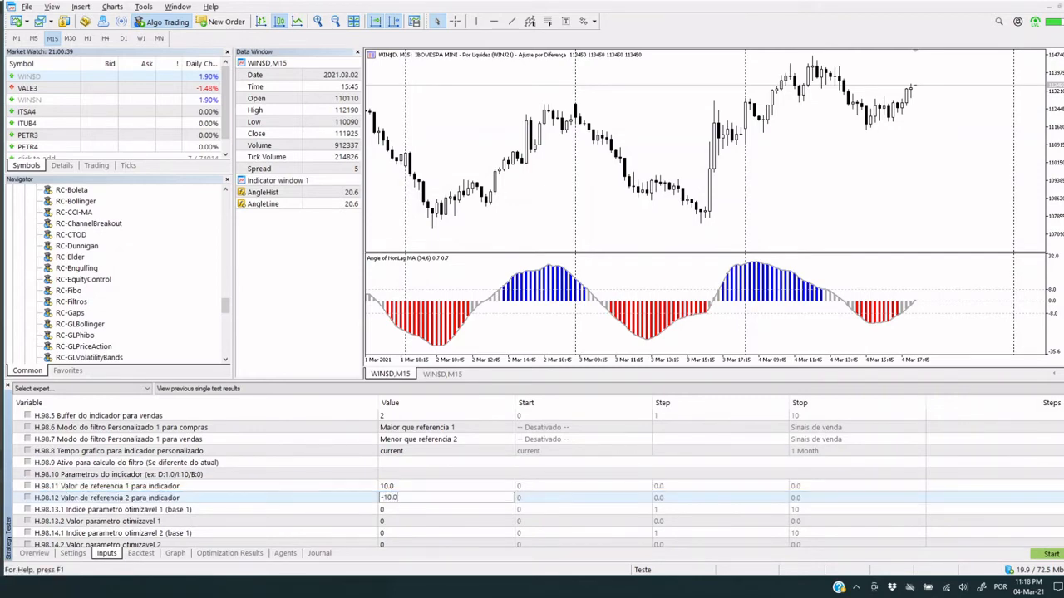
pyautogui.press('Return')
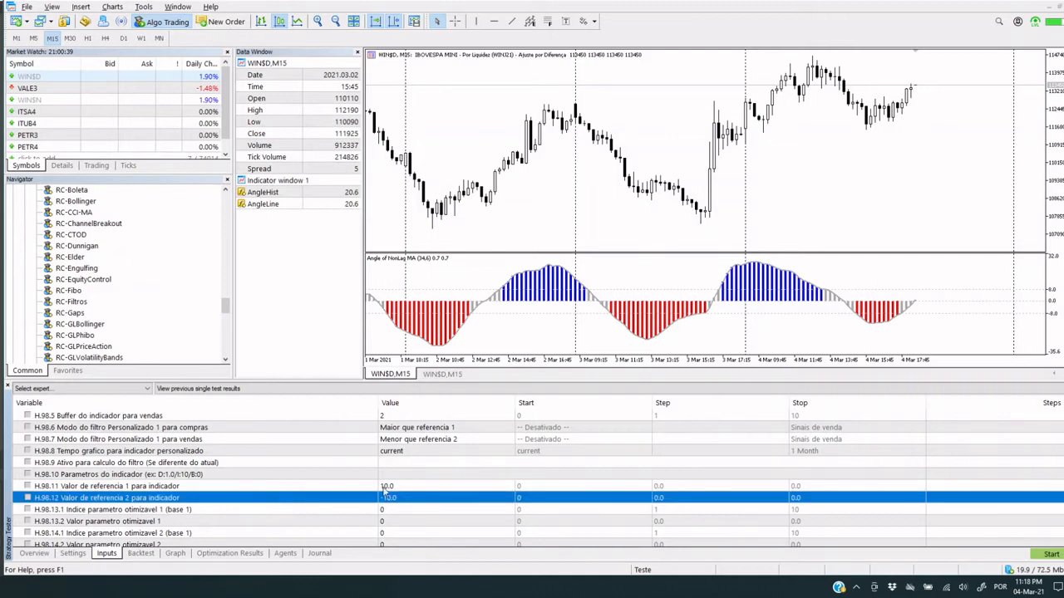
pyautogui.click(1048, 557)
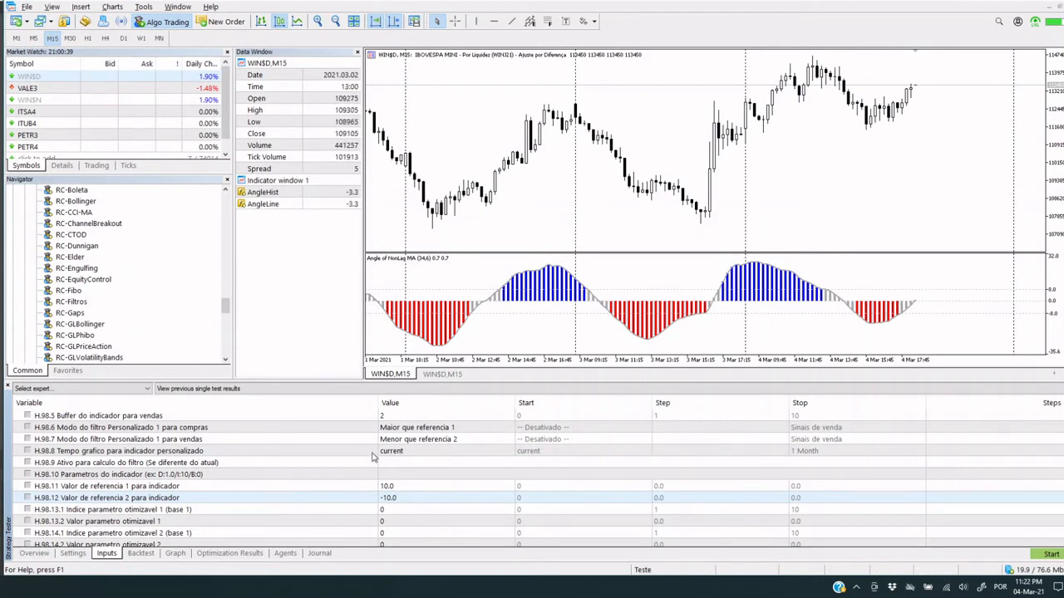
pyautogui.click(269, 475)
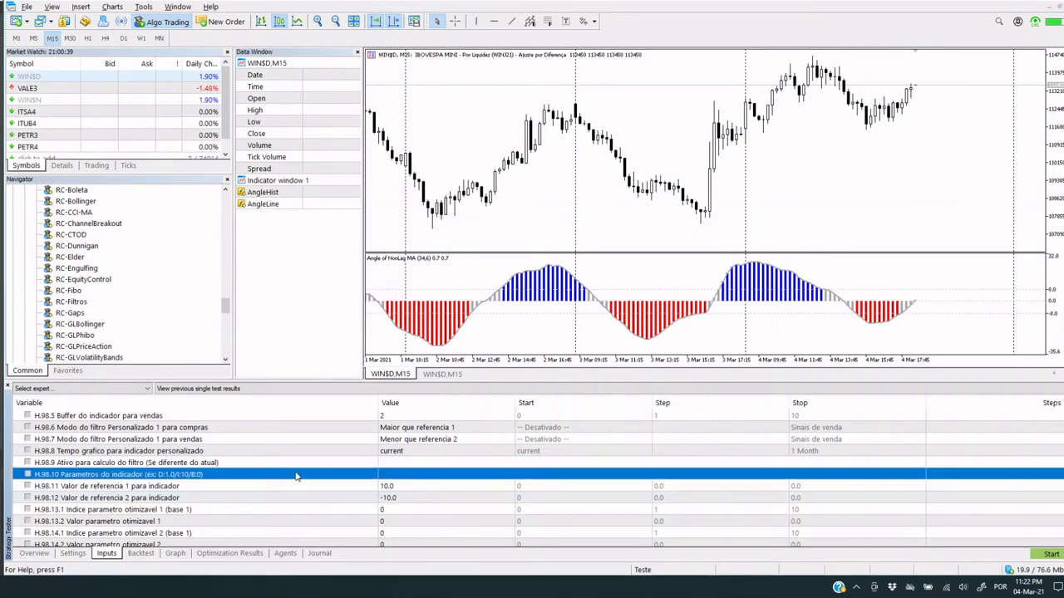
pyautogui.click(391, 474)
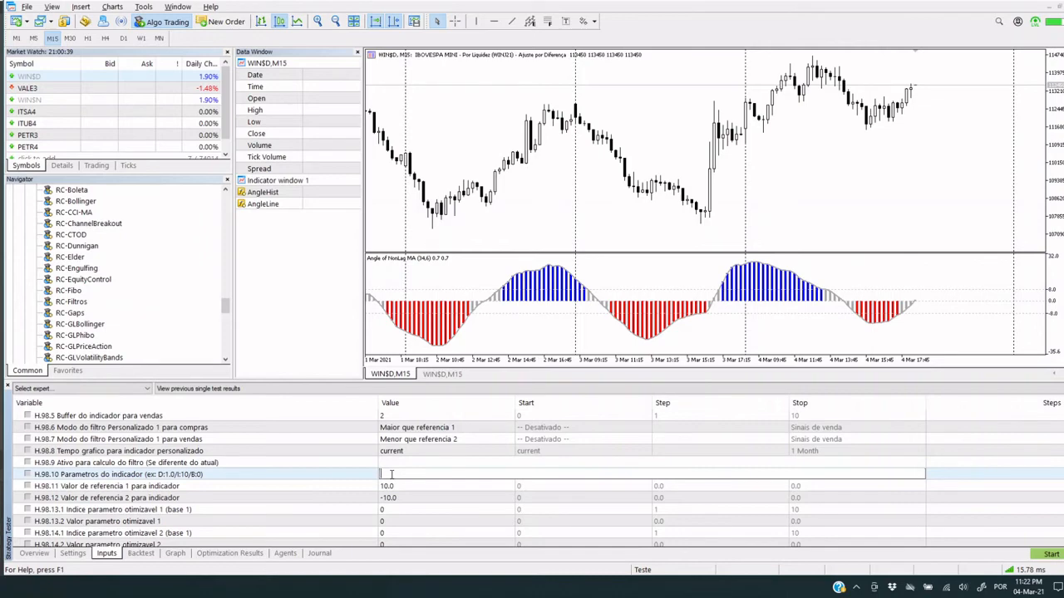
pyautogui.click(341, 472)
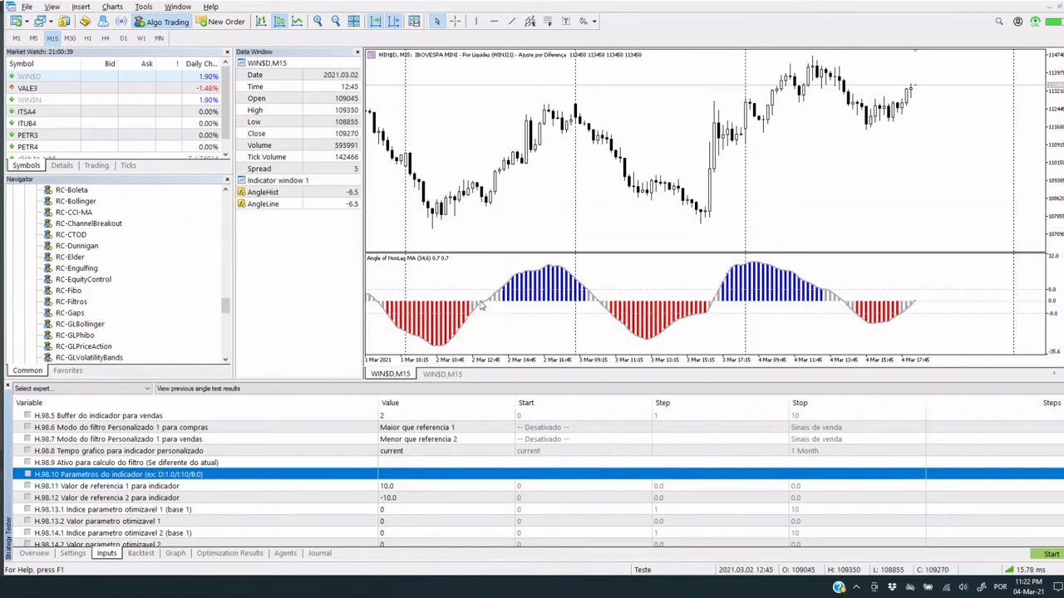
# Open the angle_of_averages settings from the chart and examine the order and value type of its input parameters
pyautogui.click(448, 320)
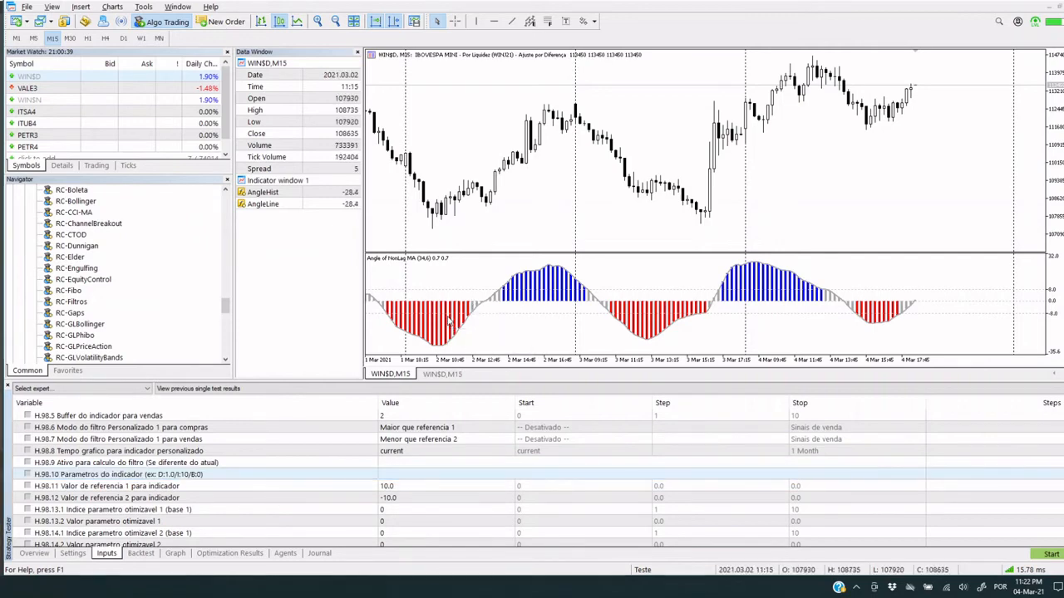
pyautogui.doubleClick(448, 320)
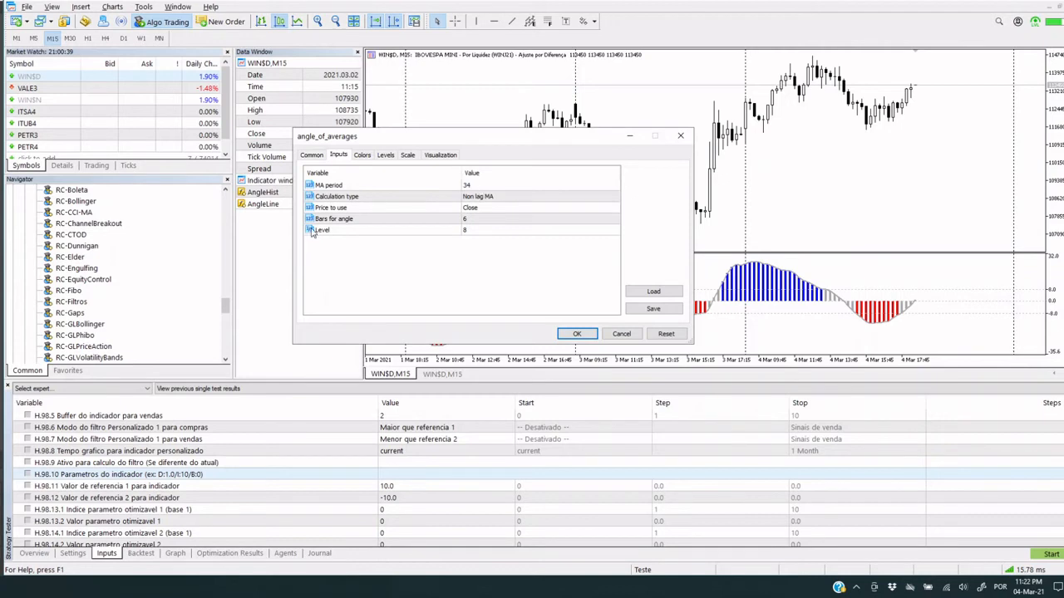
pyautogui.click(481, 236)
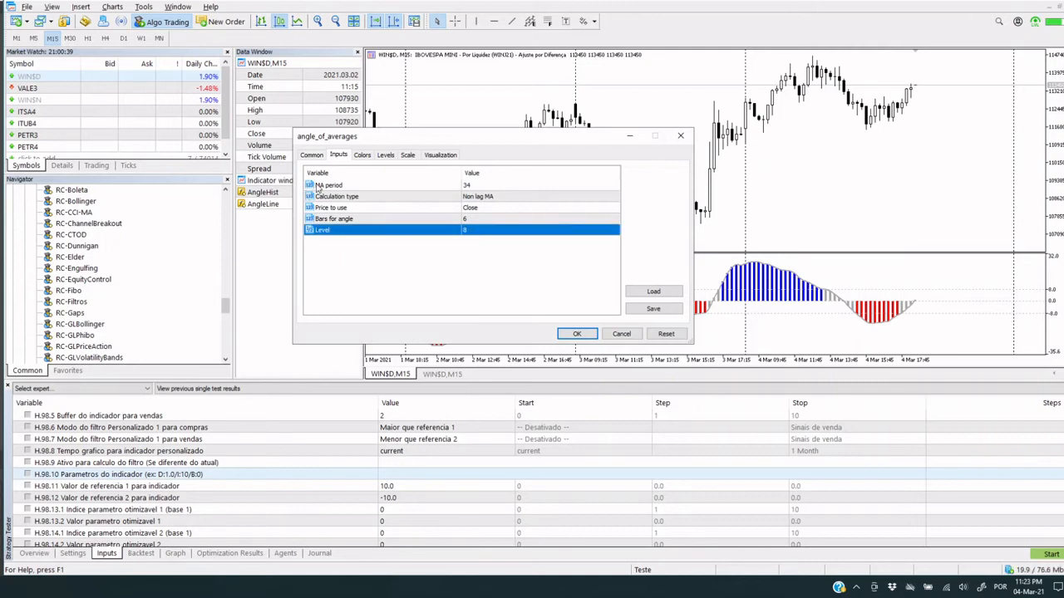
pyautogui.click(482, 185)
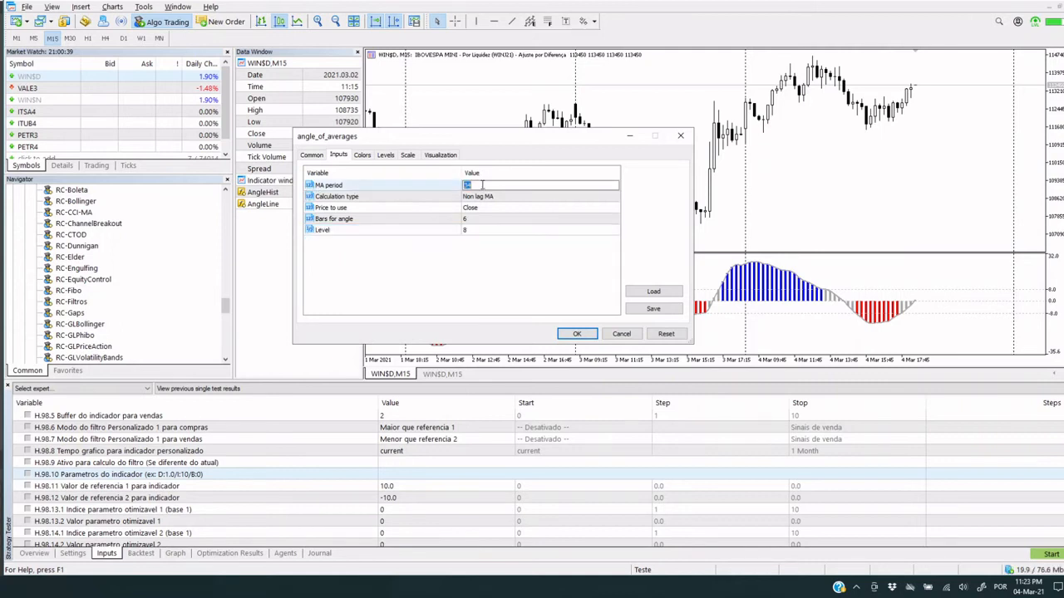
pyautogui.click(482, 185)
pyautogui.click(410, 208)
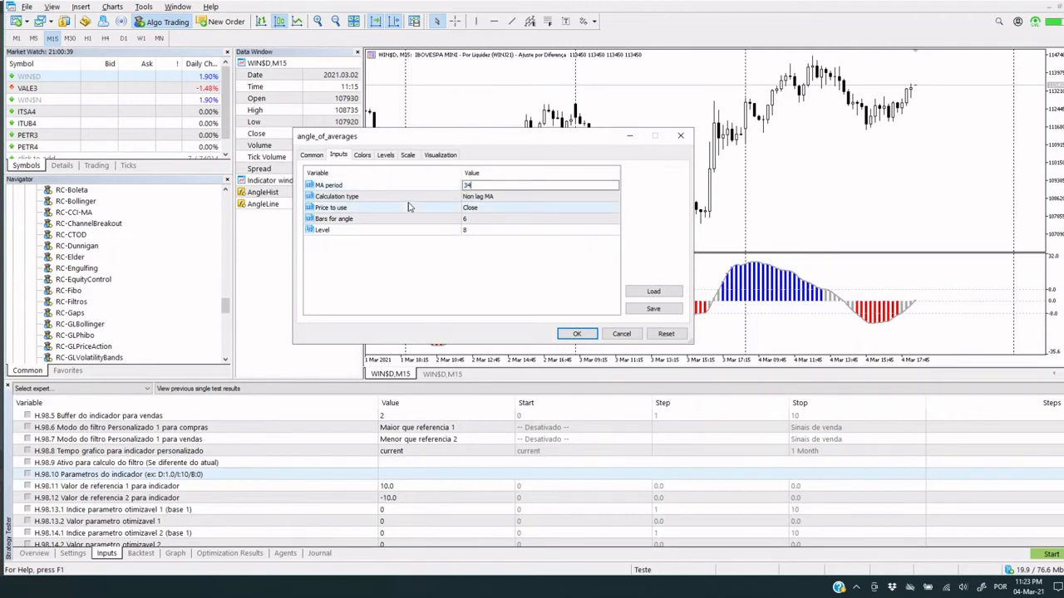
pyautogui.click(397, 230)
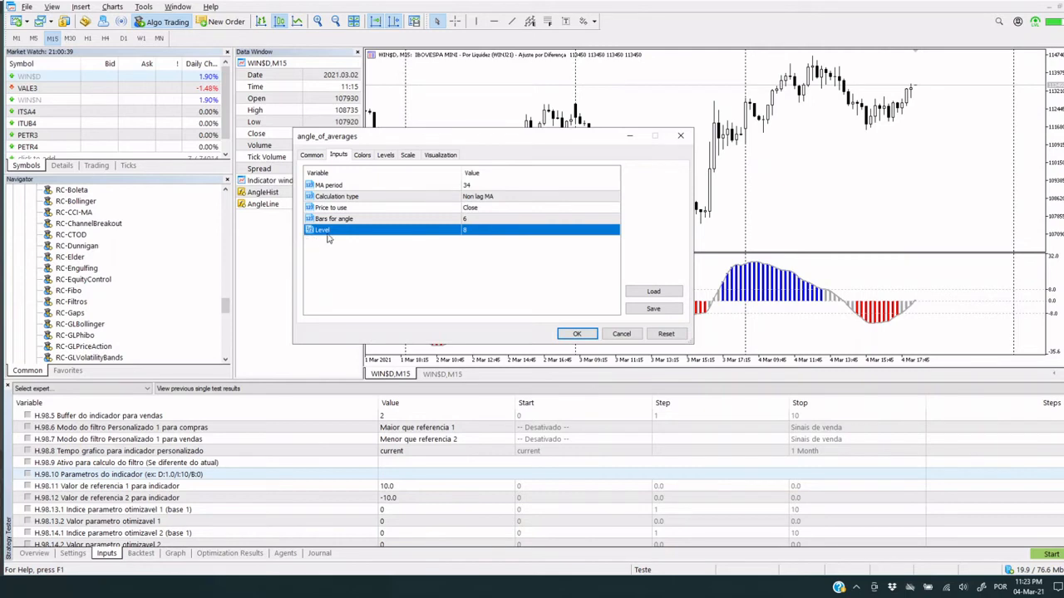
# Set the Level parameter of angle_of_averages to 8.5
pyautogui.click(479, 233)
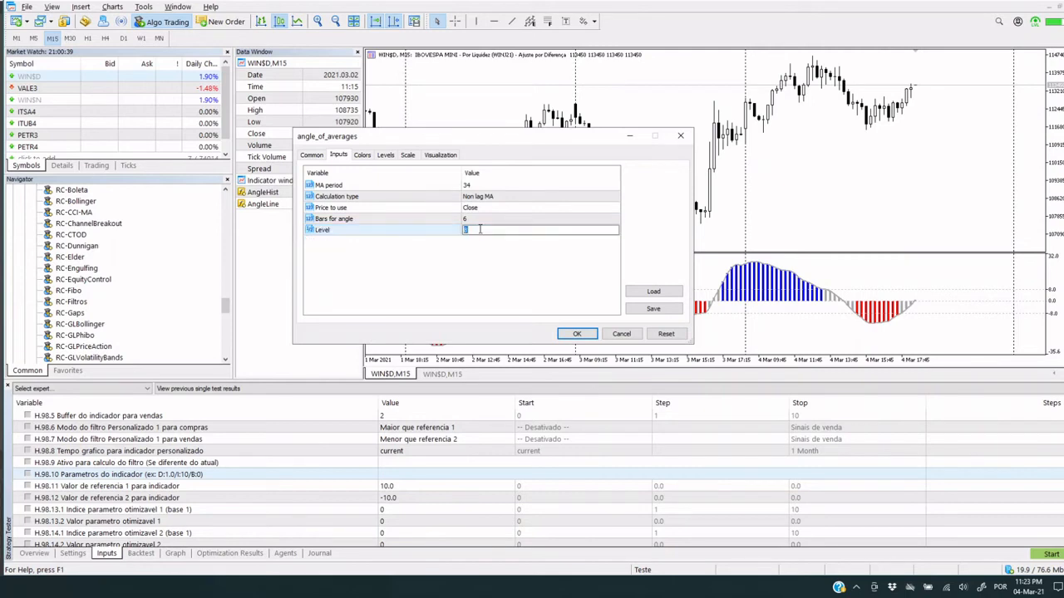
pyautogui.write('.5')
pyautogui.press('Return')
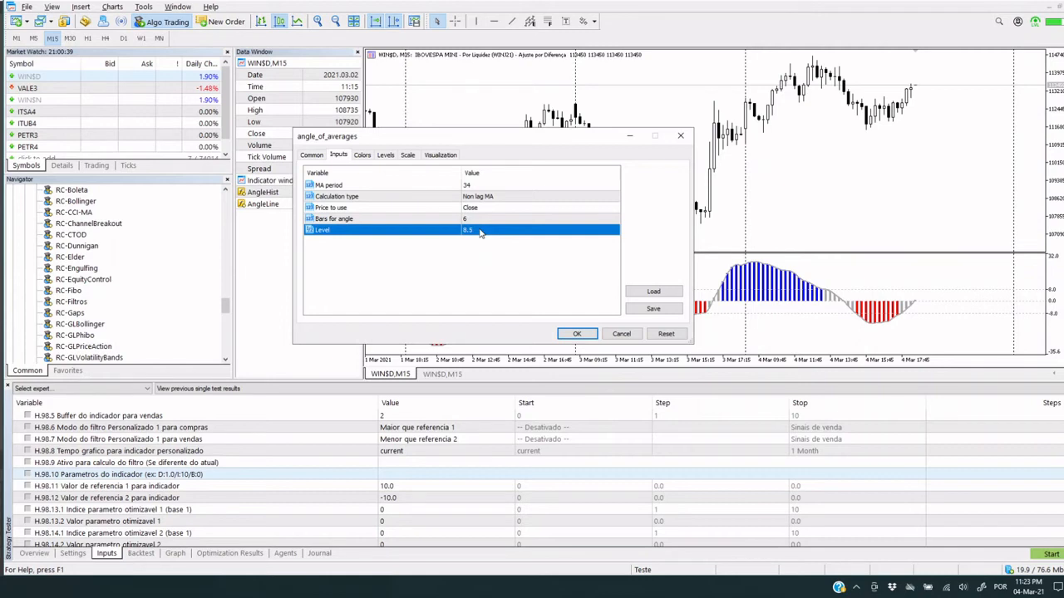
# Set the calculation type of angle_of_averages to Exponential moving average and its MA period to 20
pyautogui.click(486, 199)
pyautogui.click(486, 199)
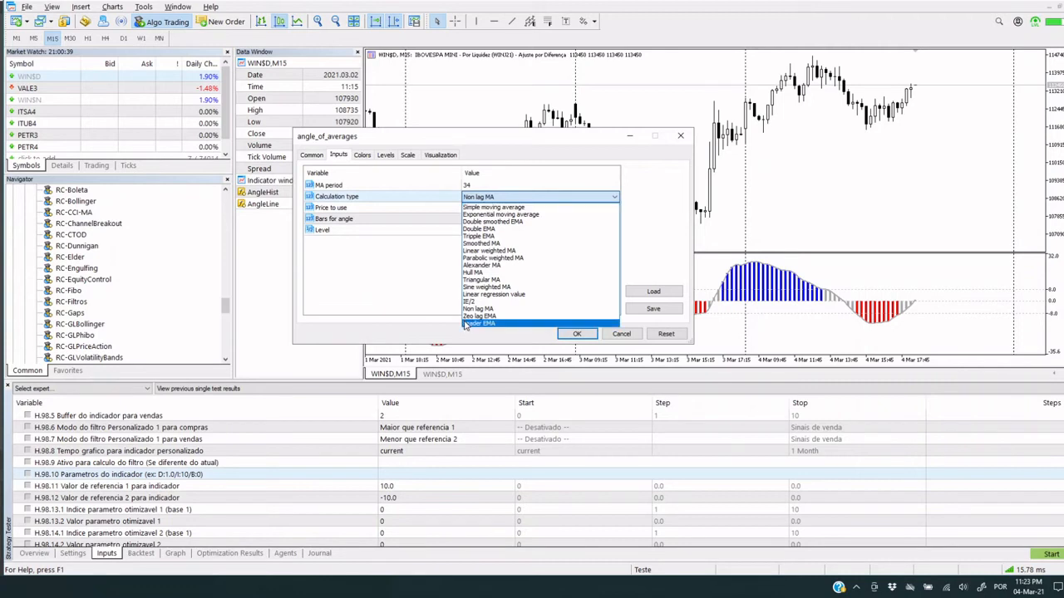
pyautogui.click(521, 216)
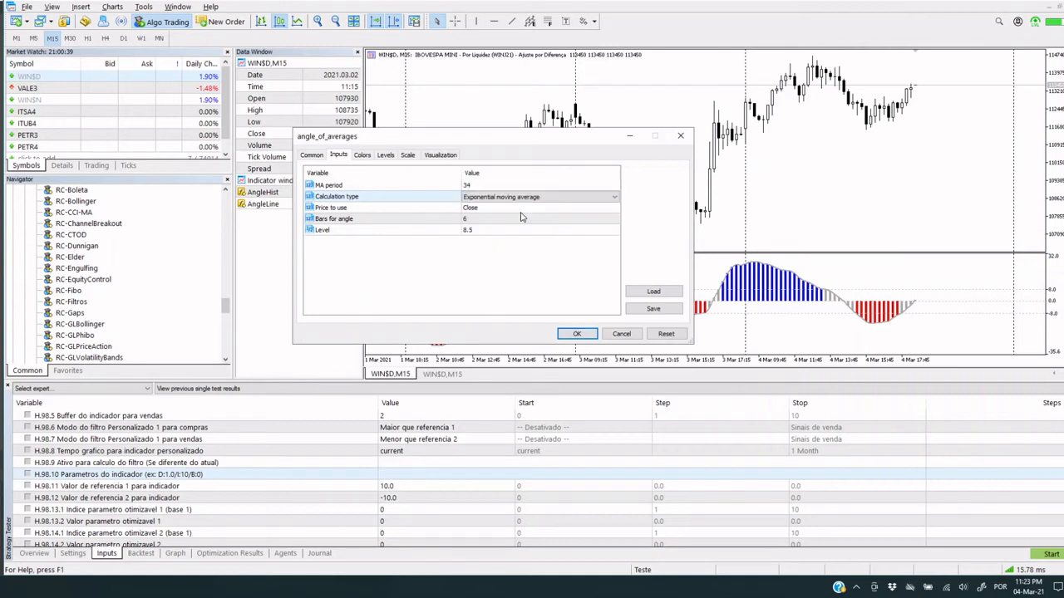
pyautogui.click(521, 211)
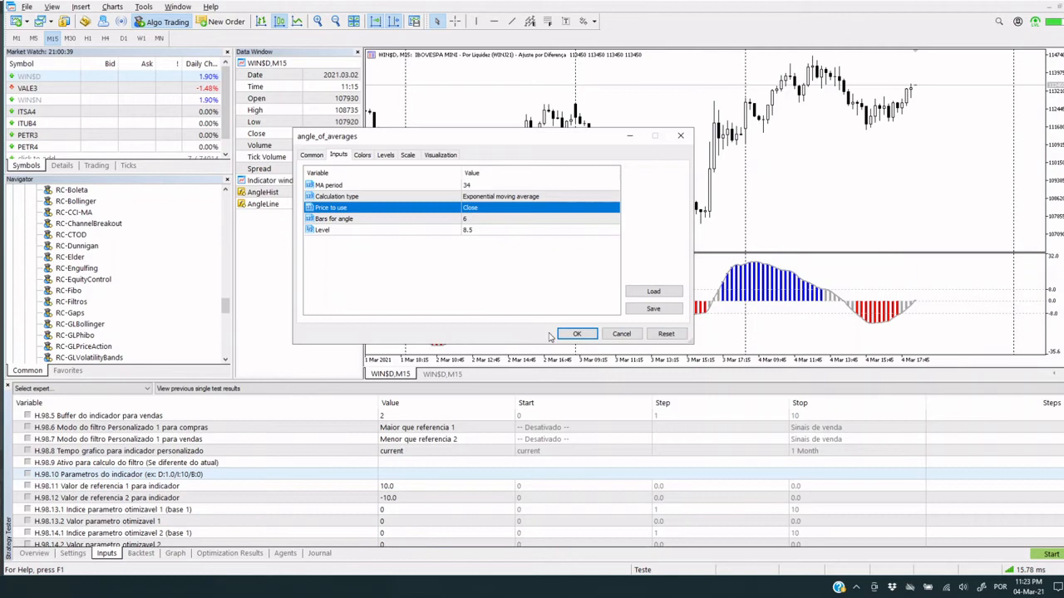
pyautogui.doubleClick(479, 185)
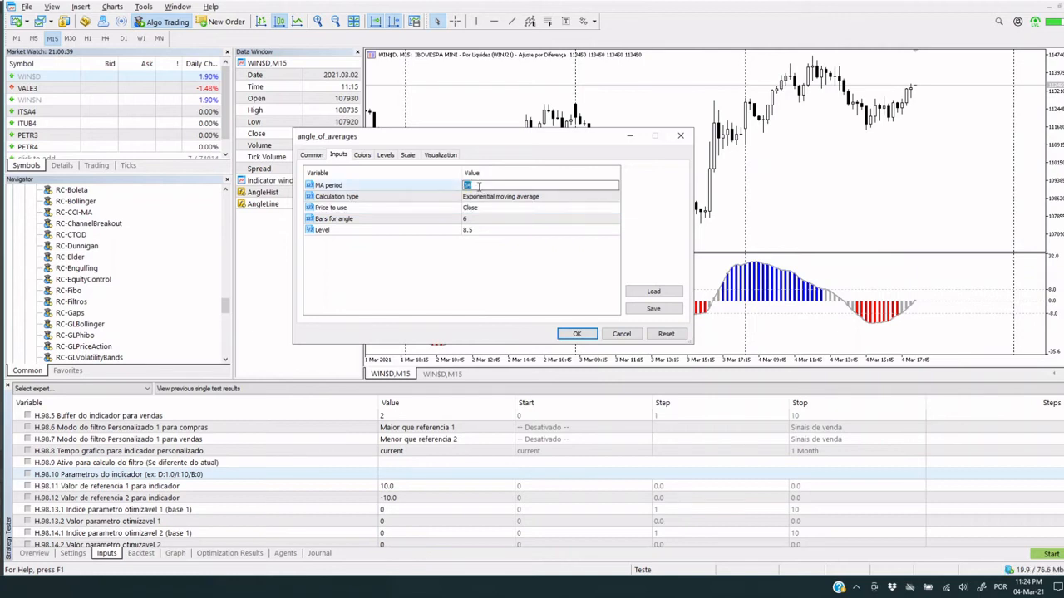
pyautogui.write('20')
pyautogui.press('Return')
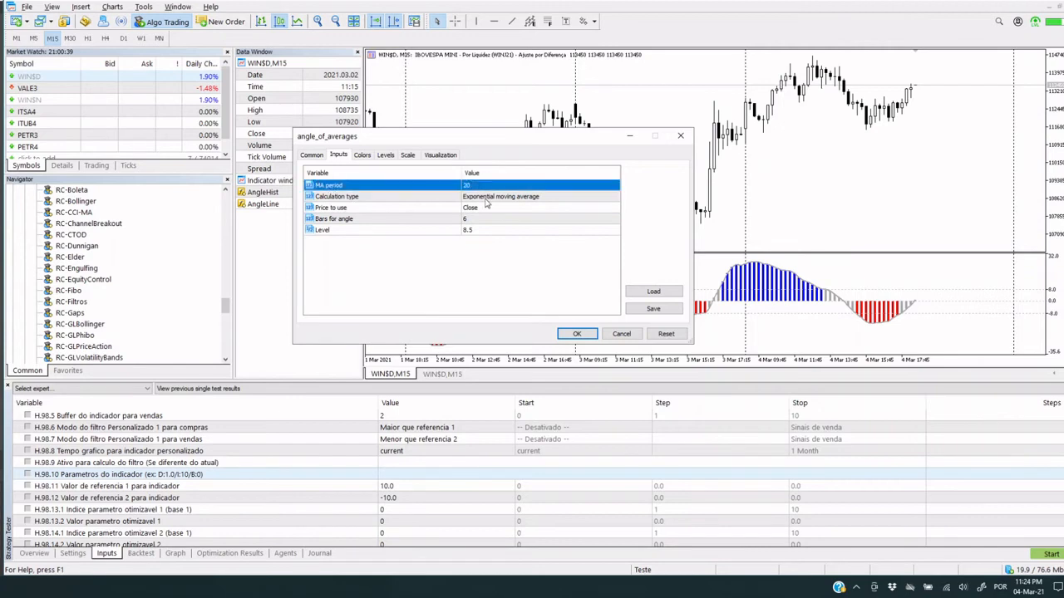
# Set the bars for angle to 4, then discard the changes to the angle_of_averages settings
pyautogui.click(486, 200)
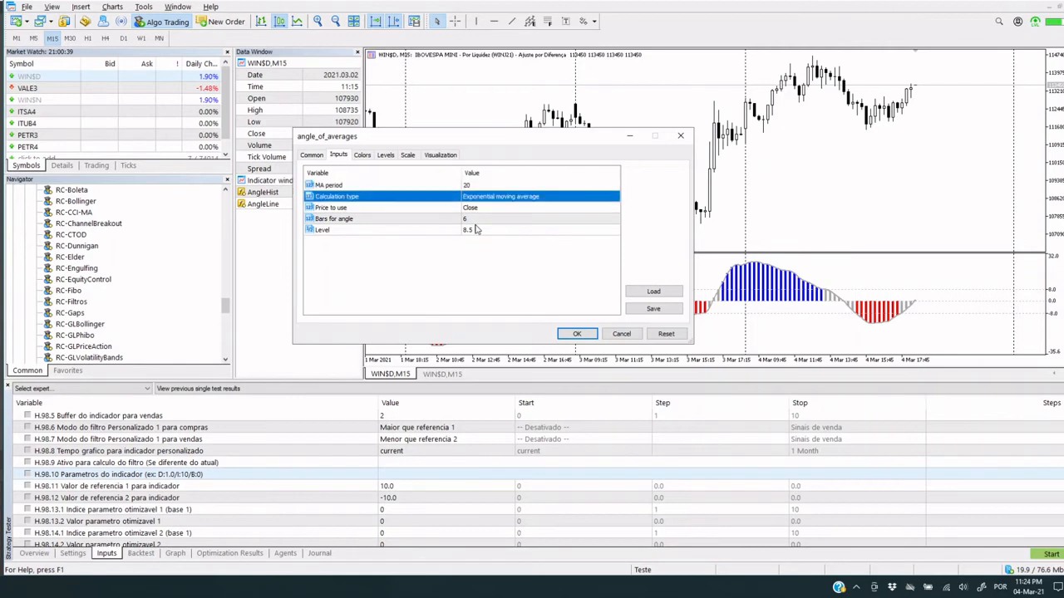
pyautogui.click(485, 208)
pyautogui.click(476, 219)
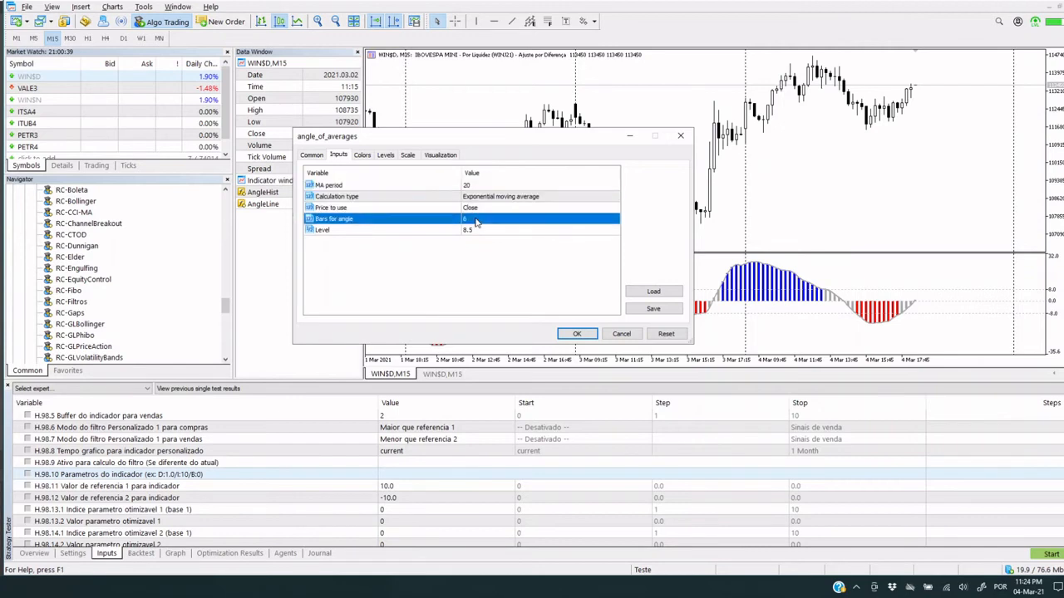
pyautogui.click(477, 219)
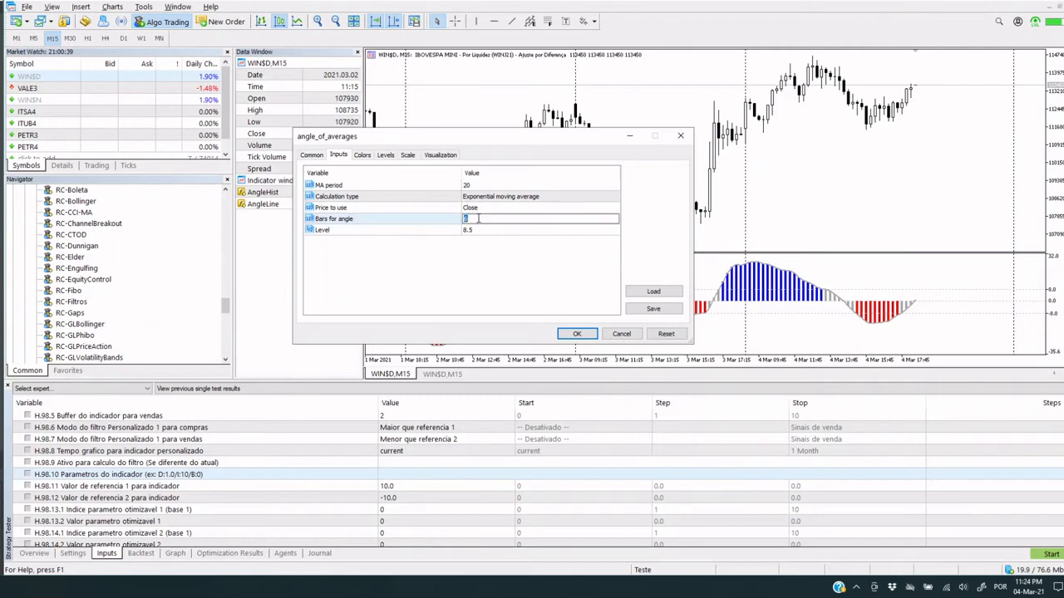
pyautogui.write('4')
pyautogui.press('Return')
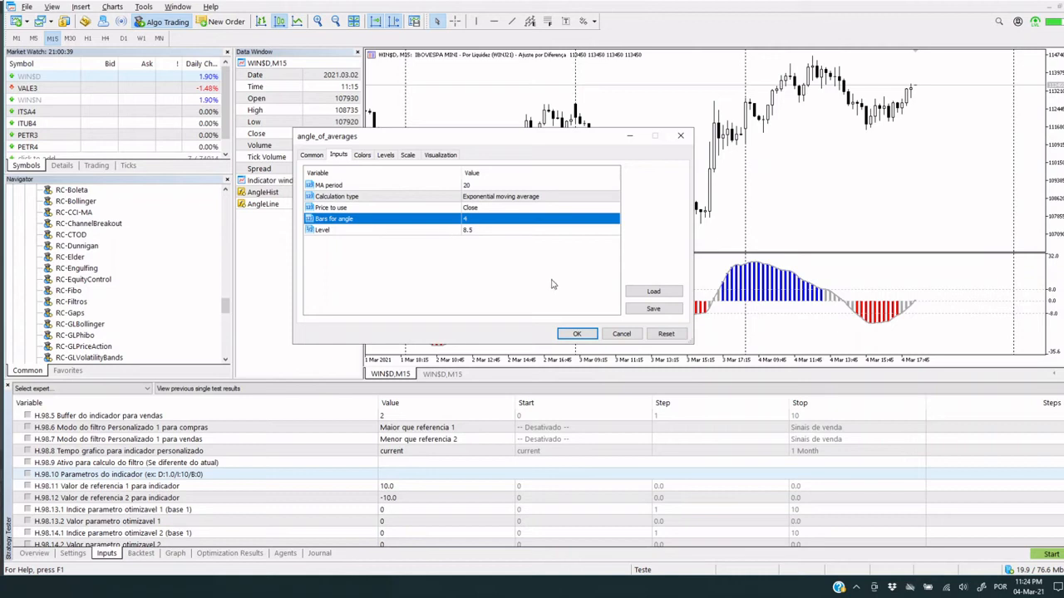
pyautogui.click(619, 335)
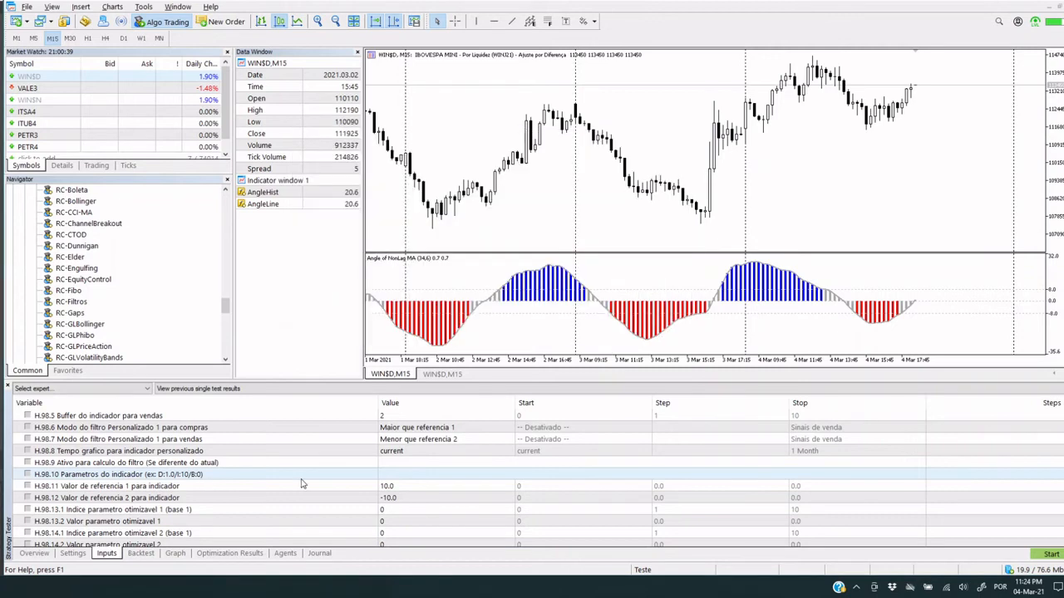
# Set the indicator parameters (H.98.10) to I:20/I:1/I:0/I:4/D:8.0 and start the backtest
pyautogui.doubleClick(419, 474)
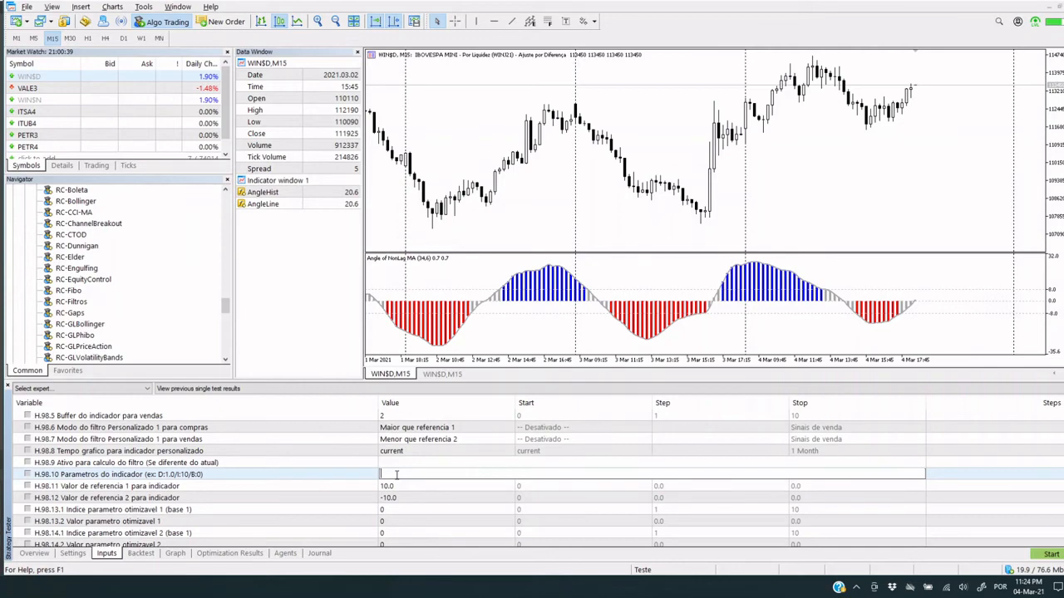
pyautogui.write('i:20/')
pyautogui.write('I:1')
pyautogui.write('/I:0/')
pyautogui.write('I:4/D:8.')
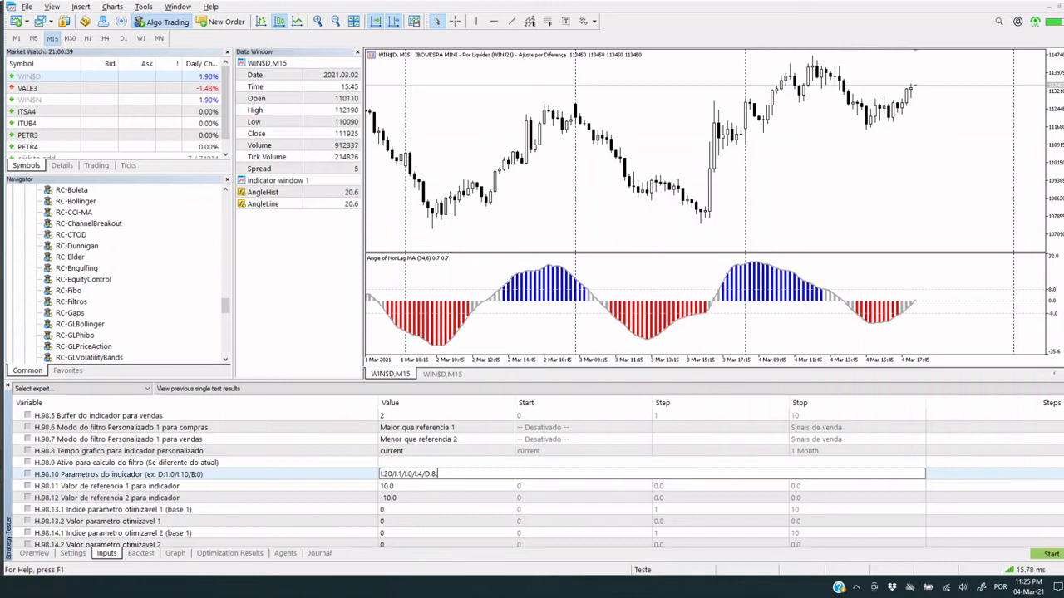
pyautogui.write('0')
pyautogui.press('Return')
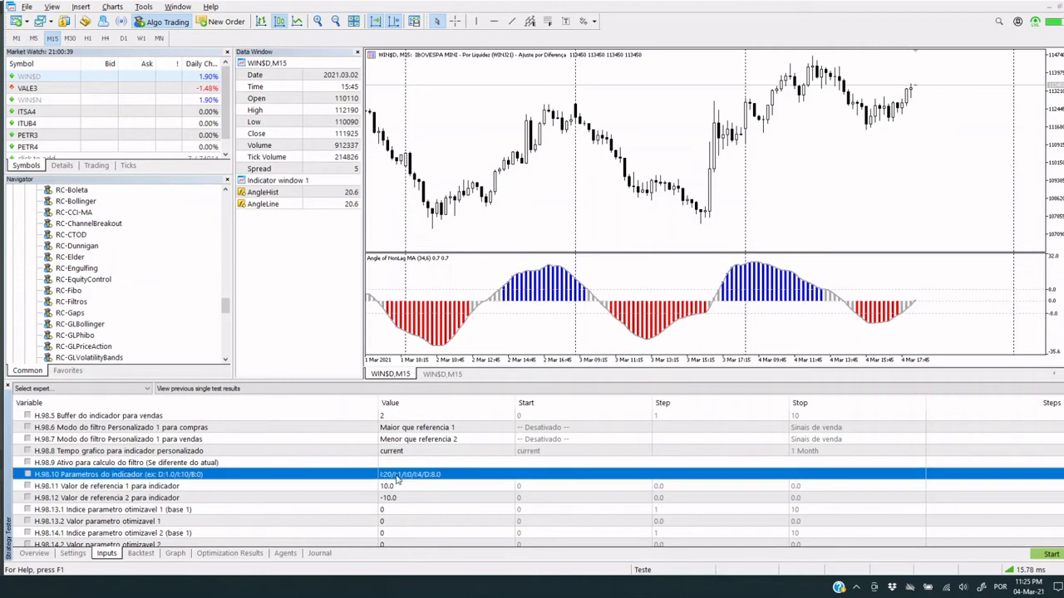
pyautogui.click(1049, 558)
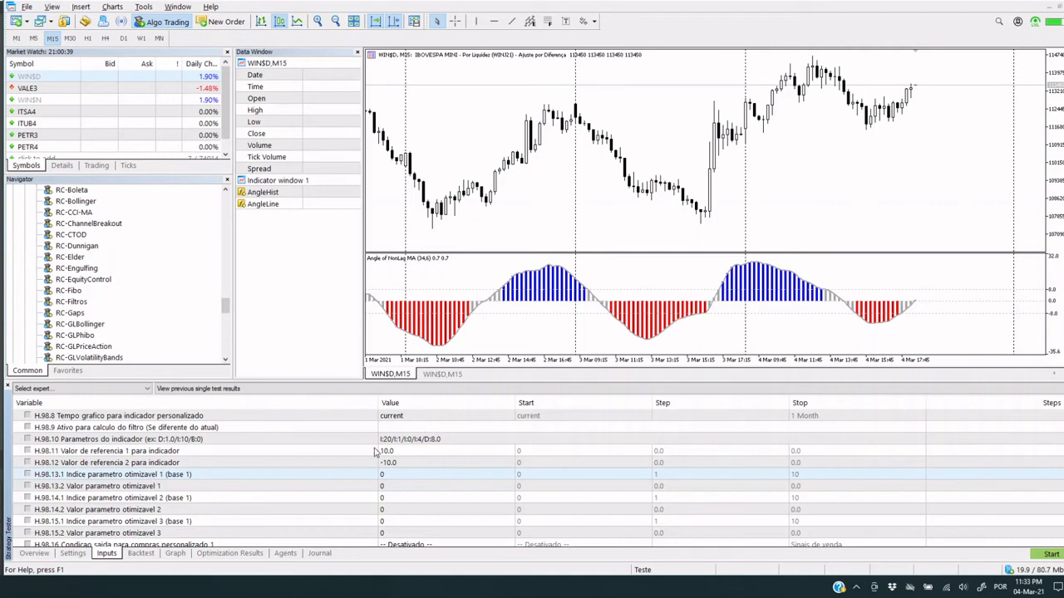
# Set the tester's optimization mode to Slow complete algorithm and return to the expert's inputs
pyautogui.click(119, 477)
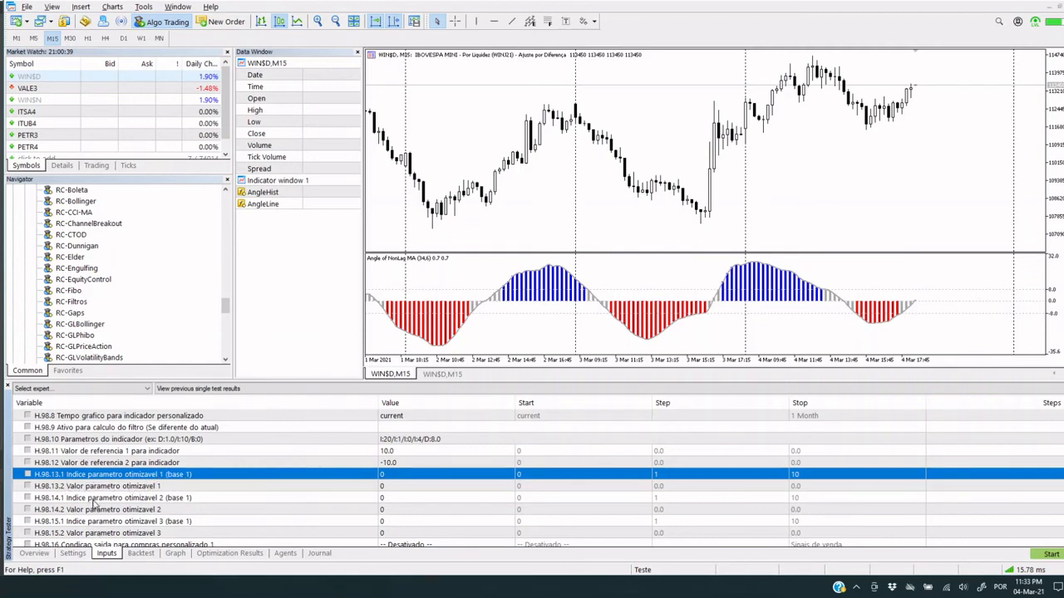
pyautogui.click(72, 553)
pyautogui.click(307, 522)
pyautogui.click(250, 520)
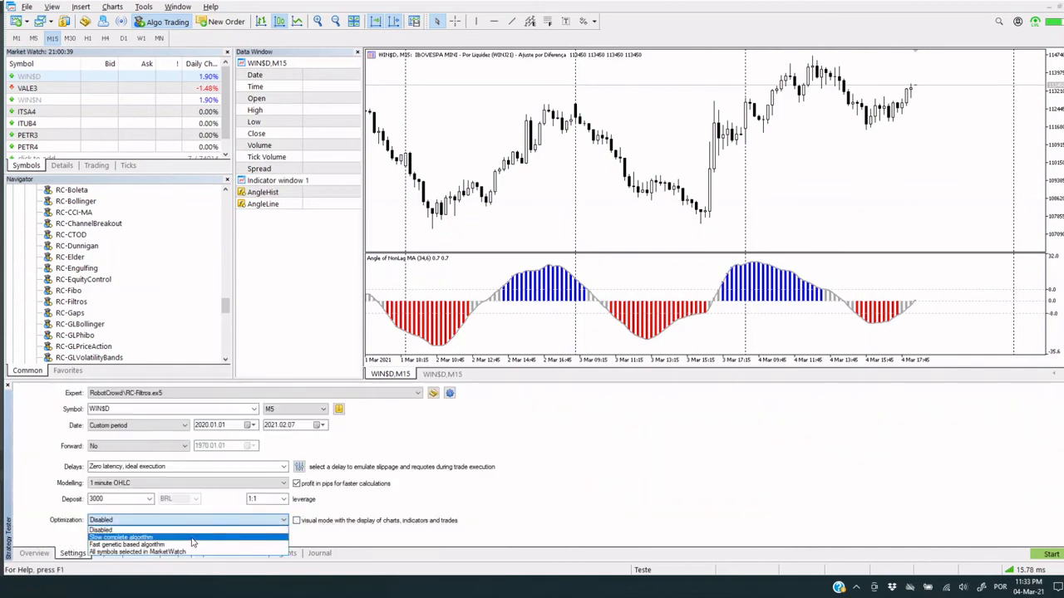
pyautogui.click(191, 538)
pyautogui.click(106, 553)
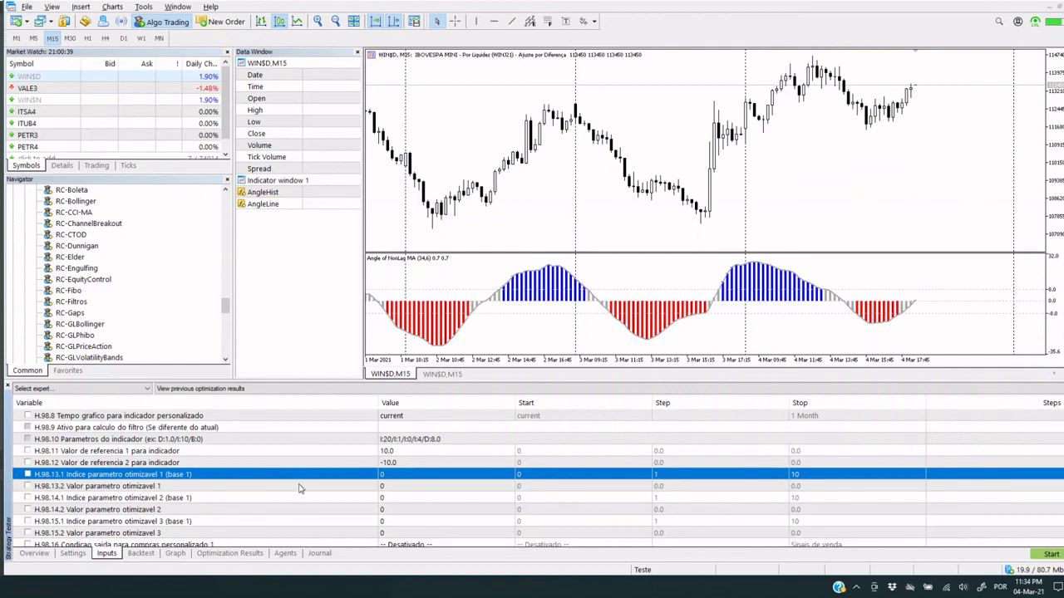
# Set the index of optimizable parameter 1 (H.98.13.1) to 1
pyautogui.click(387, 473)
pyautogui.write('1')
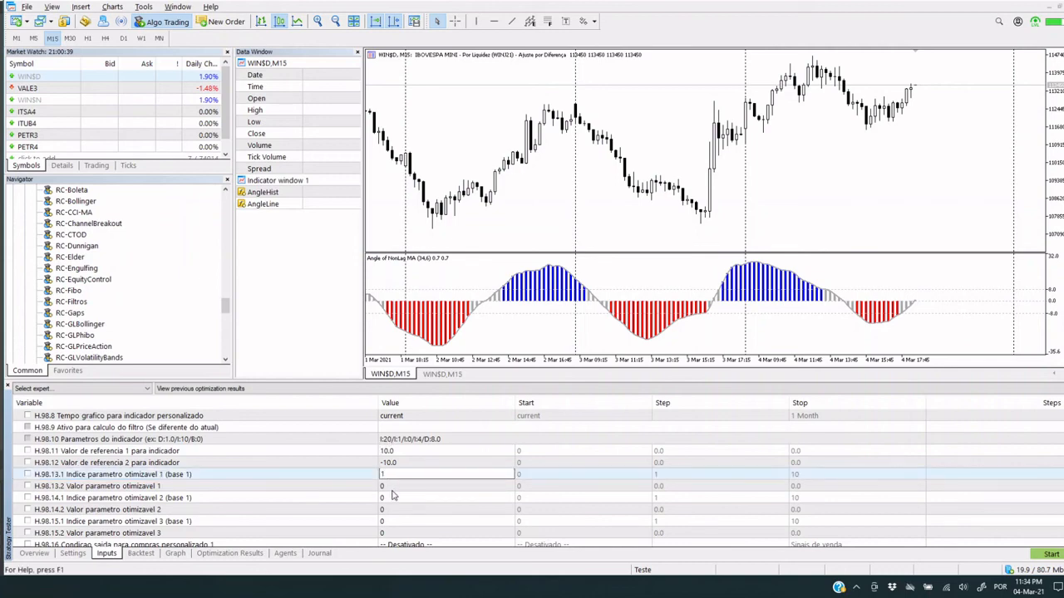
pyautogui.click(393, 490)
# Enable optimization of the value of optimizable parameter 1 (H.98.13.2) with start 20, step 5 and stop 40
pyautogui.click(30, 487)
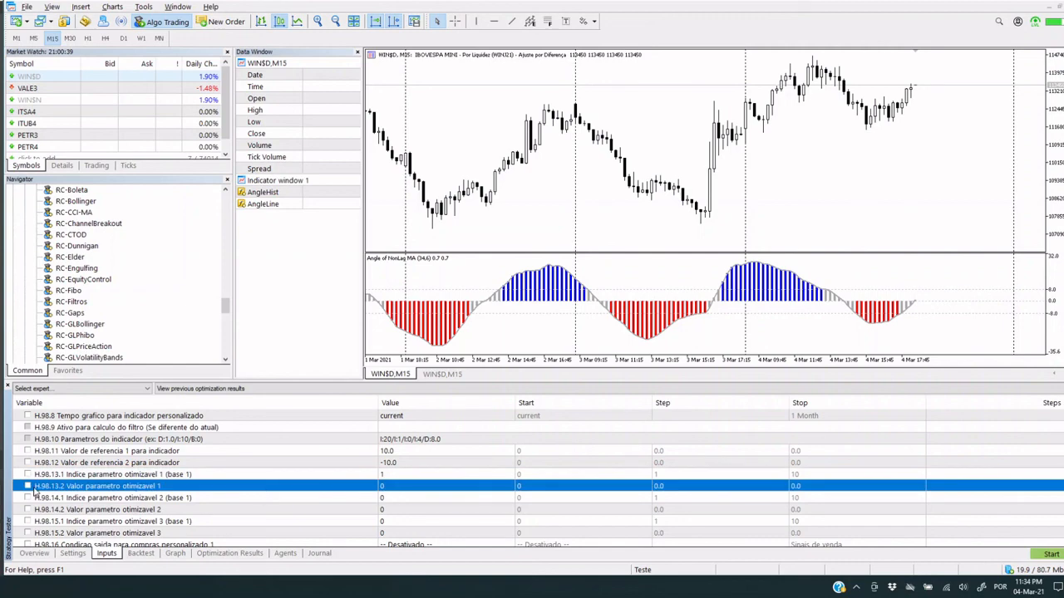
pyautogui.click(526, 486)
pyautogui.write('2')
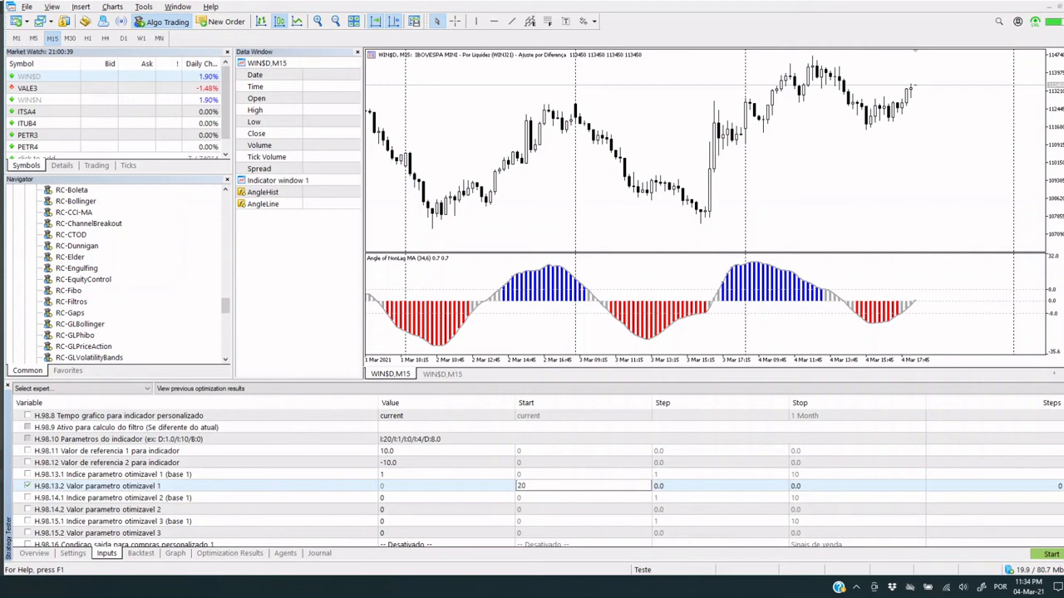
pyautogui.write('0')
pyautogui.press('Return')
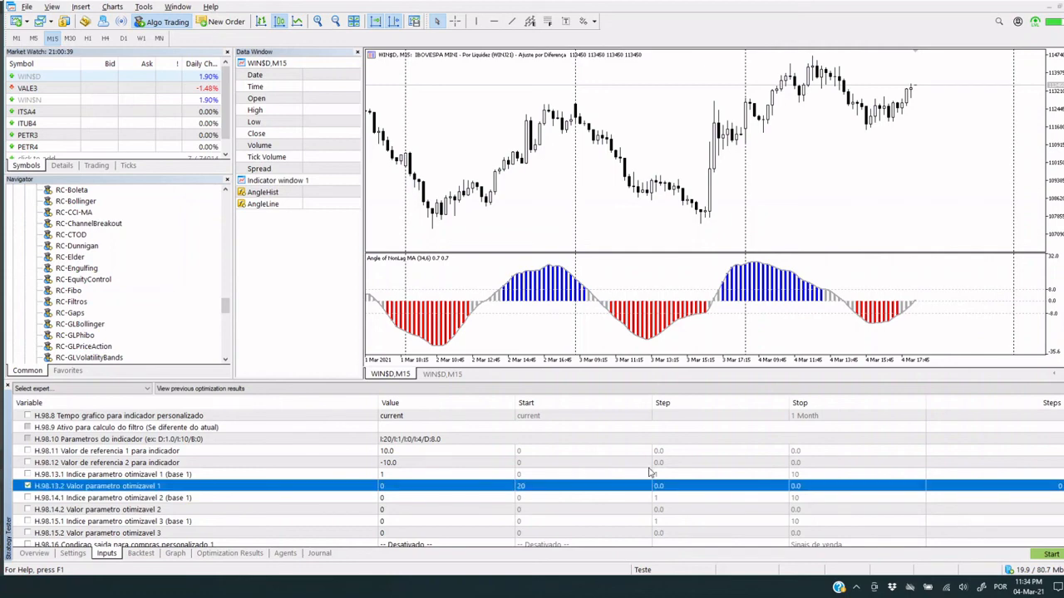
pyautogui.click(685, 490)
pyautogui.write('5')
pyautogui.click(789, 488)
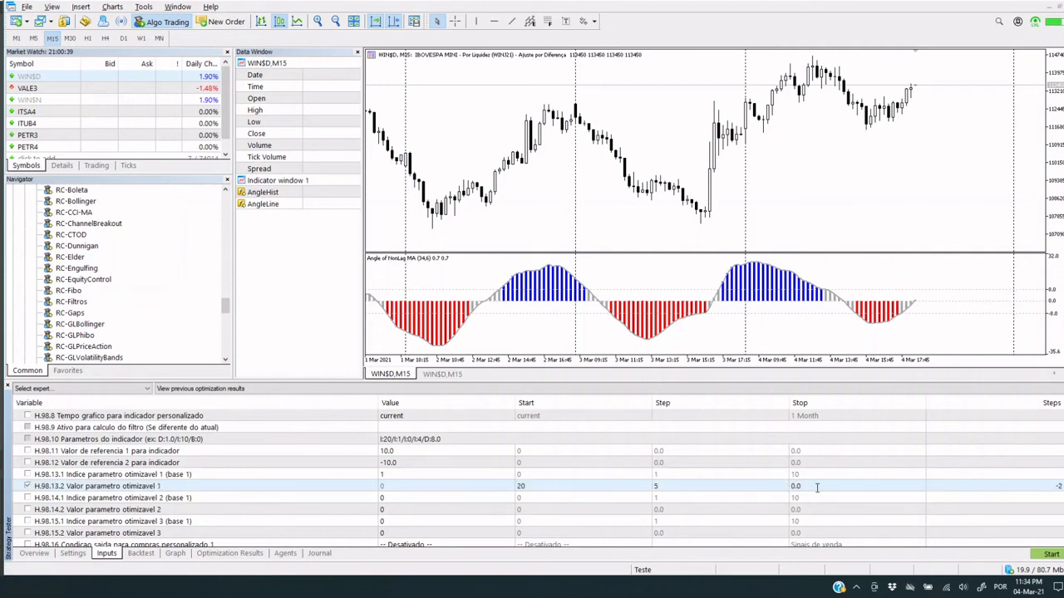
pyautogui.write('40')
pyautogui.press('Return')
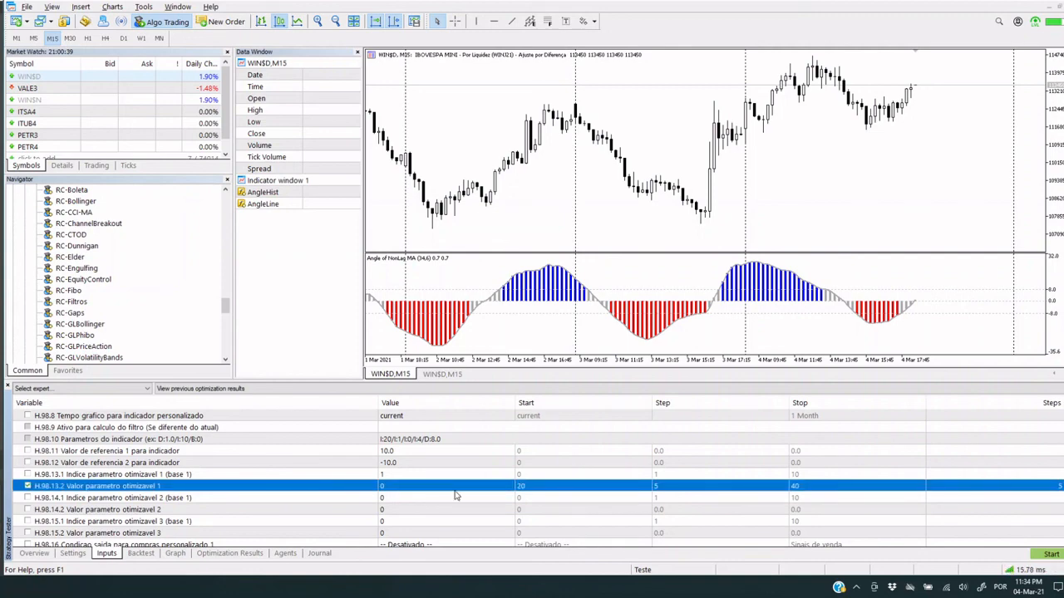
pyautogui.click(133, 499)
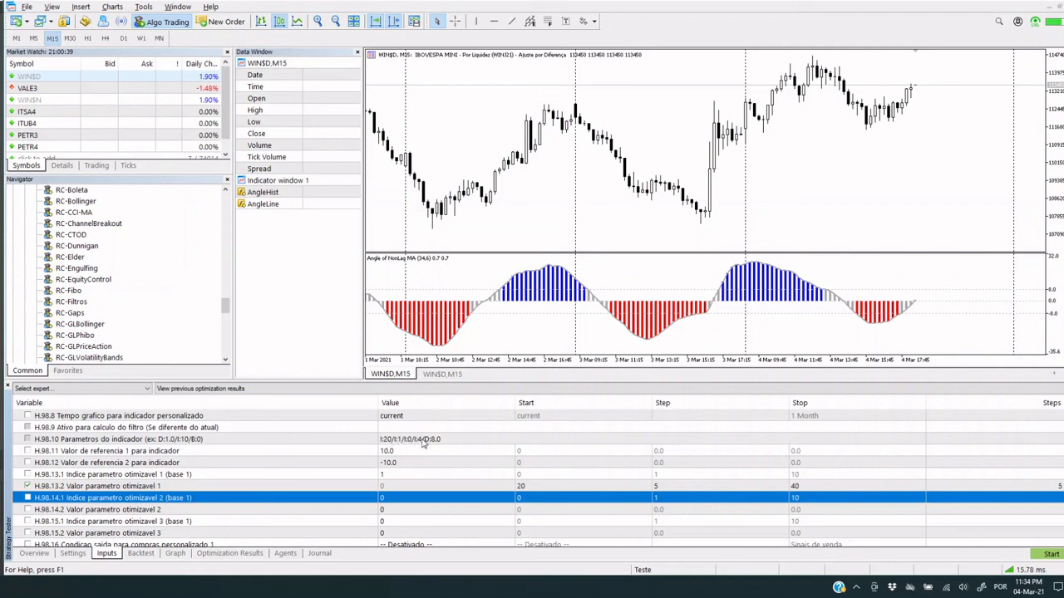
# Set the index of optimizable parameter 2 (H.98.14.1) to 4
pyautogui.click(385, 498)
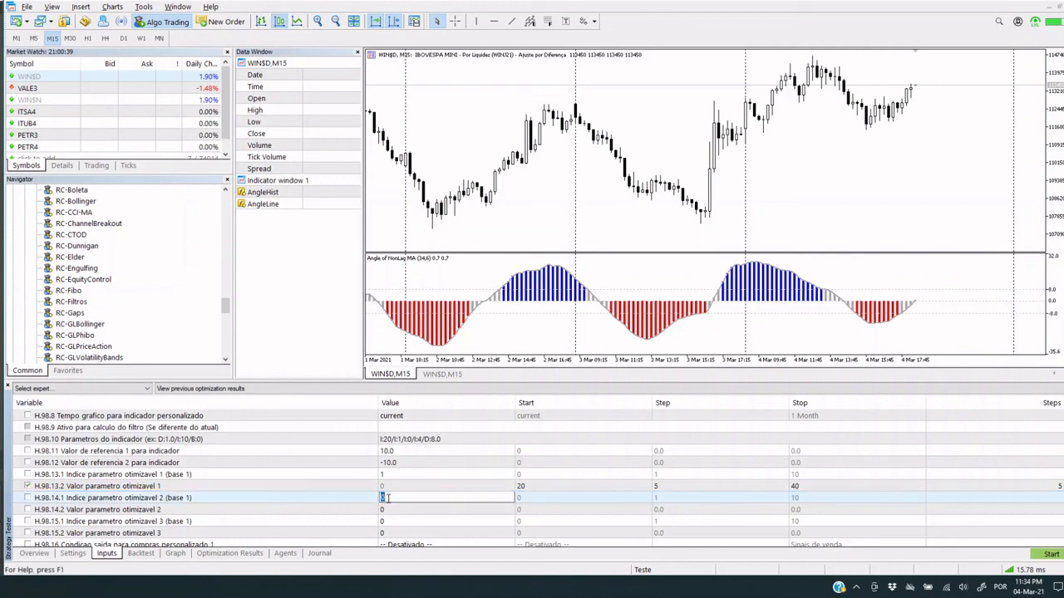
pyautogui.write('4')
pyautogui.click(73, 511)
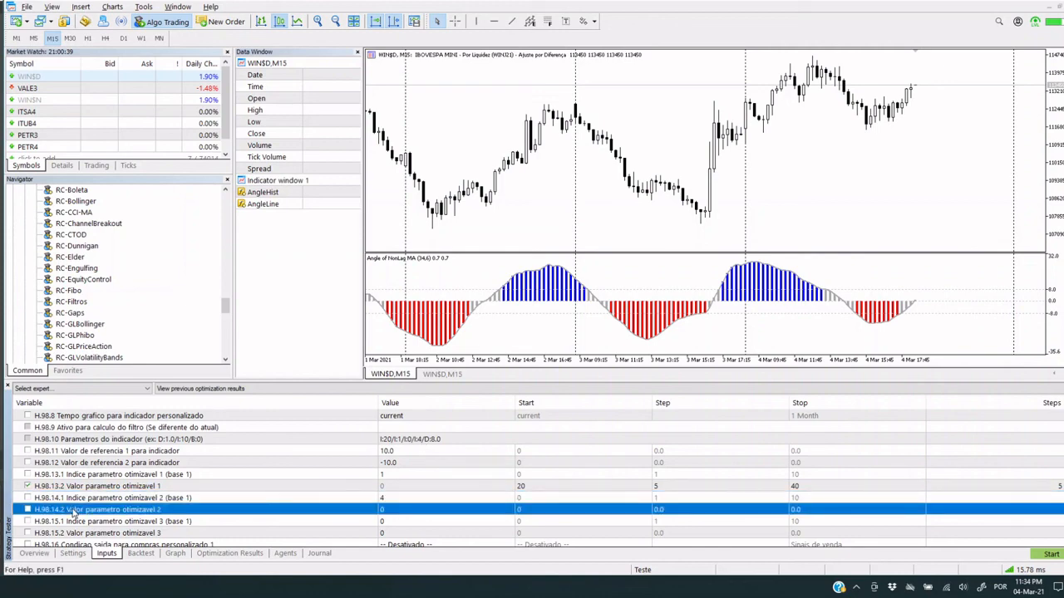
# Enable optimization of the value of optimizable parameter 2 (H.98.14.2) with start 3, step 1 and stop 8
pyautogui.click(27, 509)
pyautogui.click(547, 509)
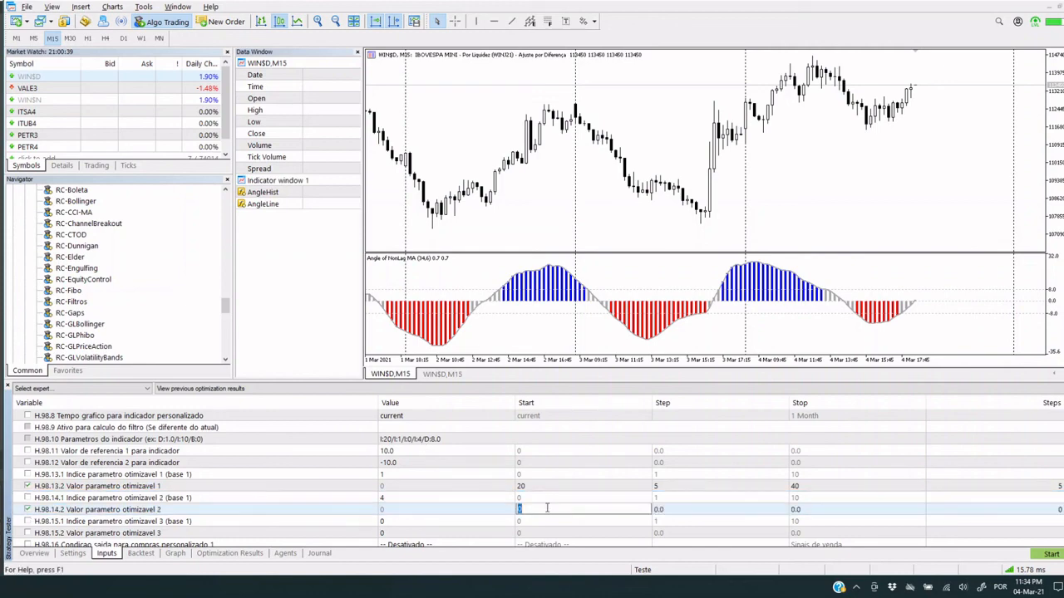
pyautogui.write('3')
pyautogui.click(685, 515)
pyautogui.write('1')
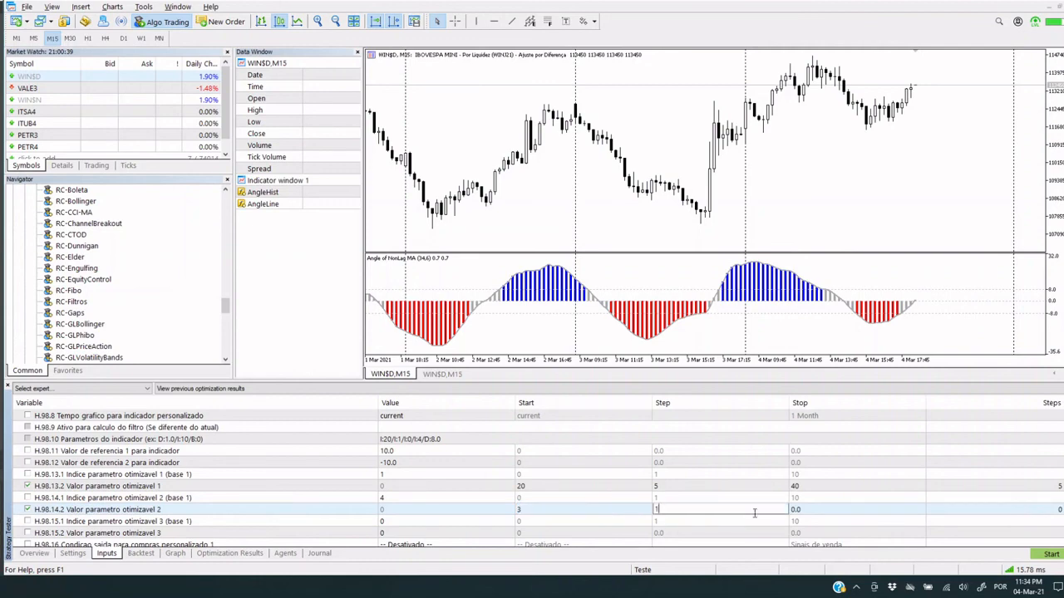
pyautogui.press('Return')
pyautogui.click(828, 510)
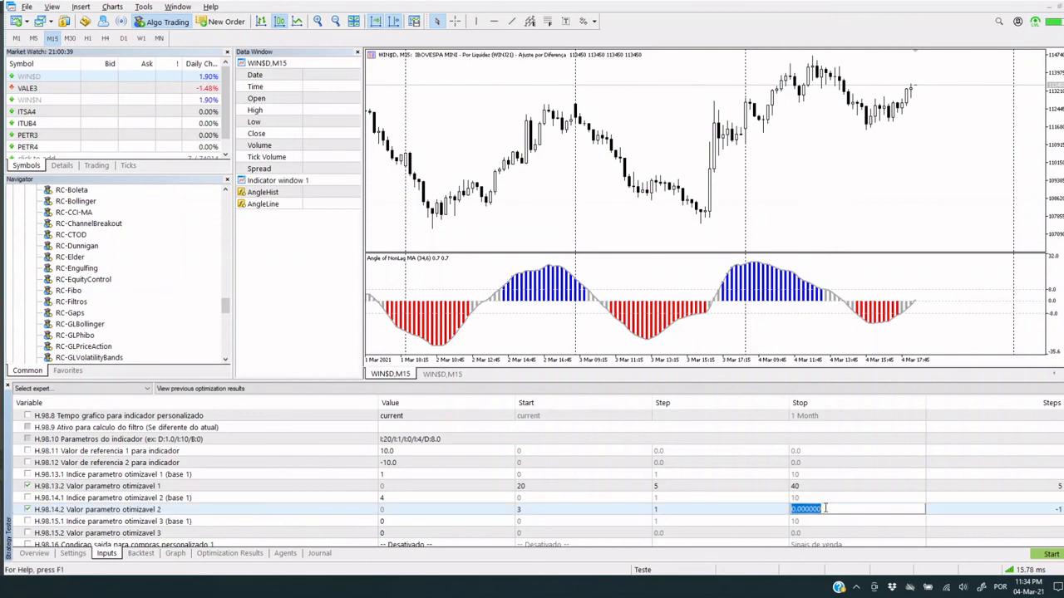
pyautogui.write('8')
pyautogui.click(739, 521)
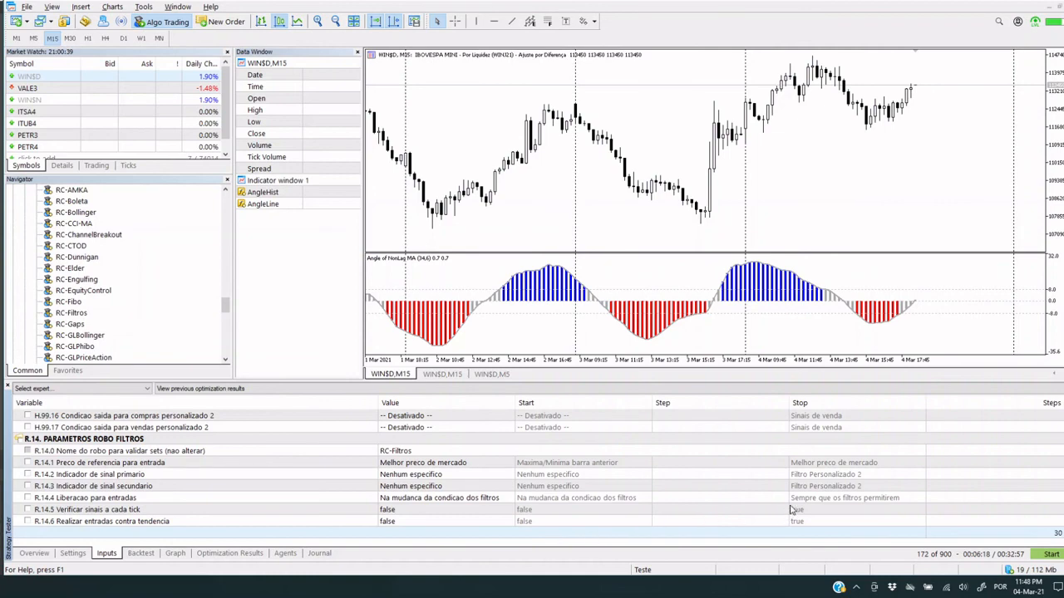
# Run the optimization of RC-Filtros and display the list of optimization results
pyautogui.click(1050, 555)
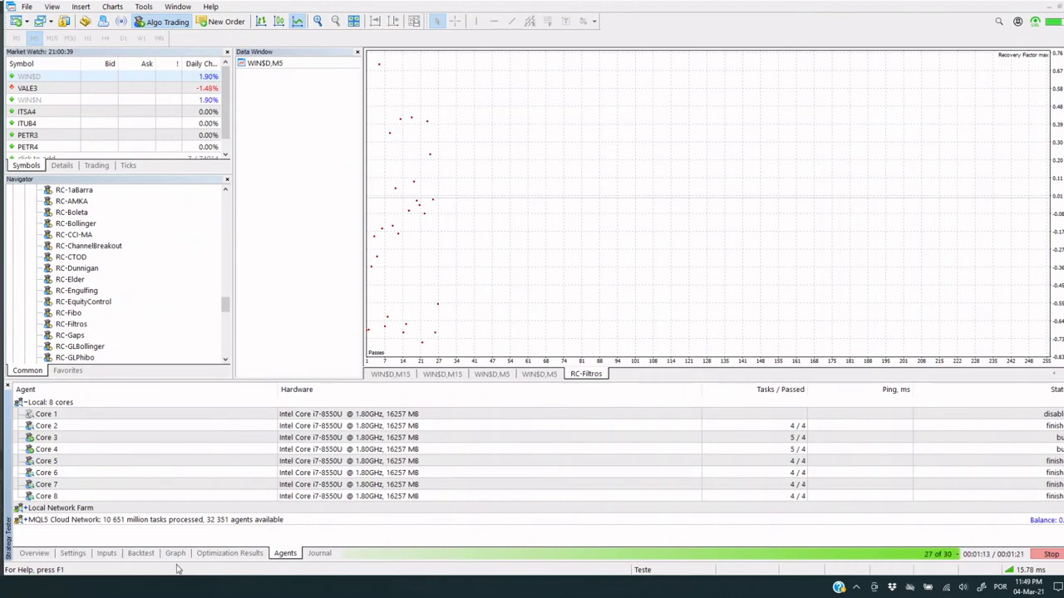
pyautogui.click(236, 554)
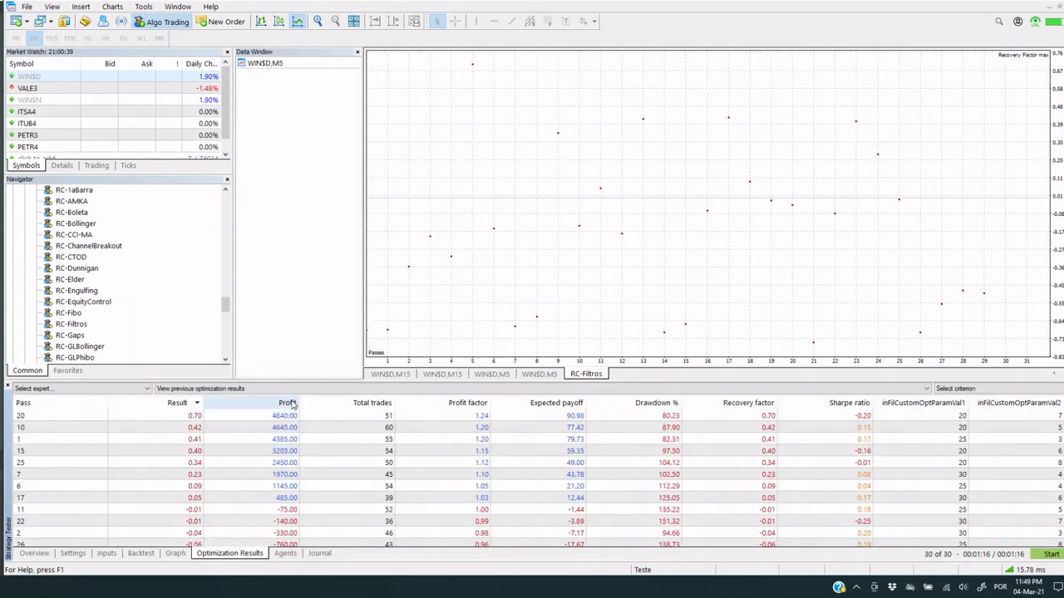
pyautogui.scroll(-5, 384, 449)
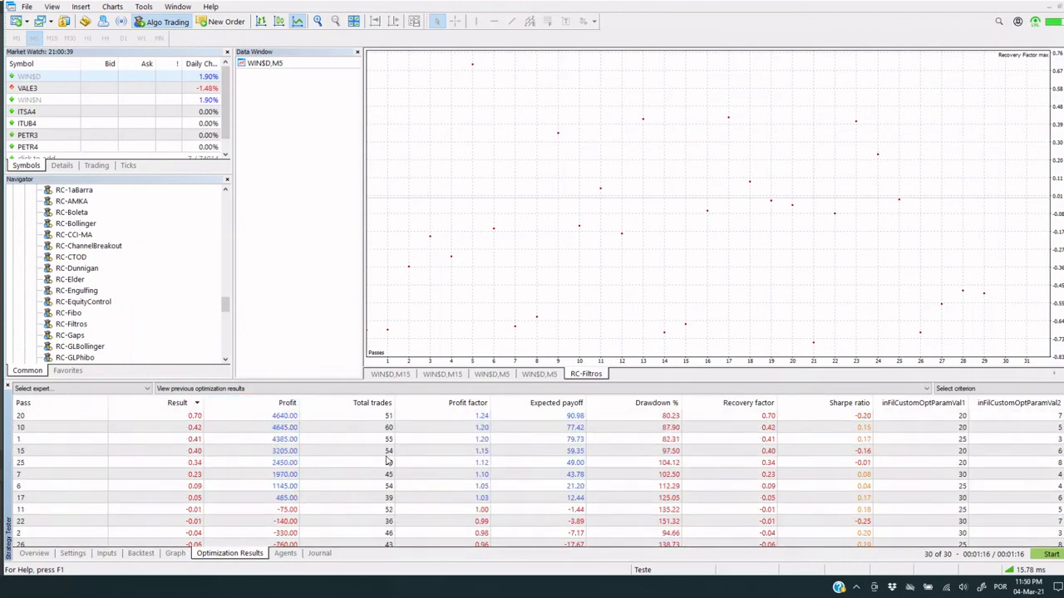
pyautogui.scroll(1, 345, 466)
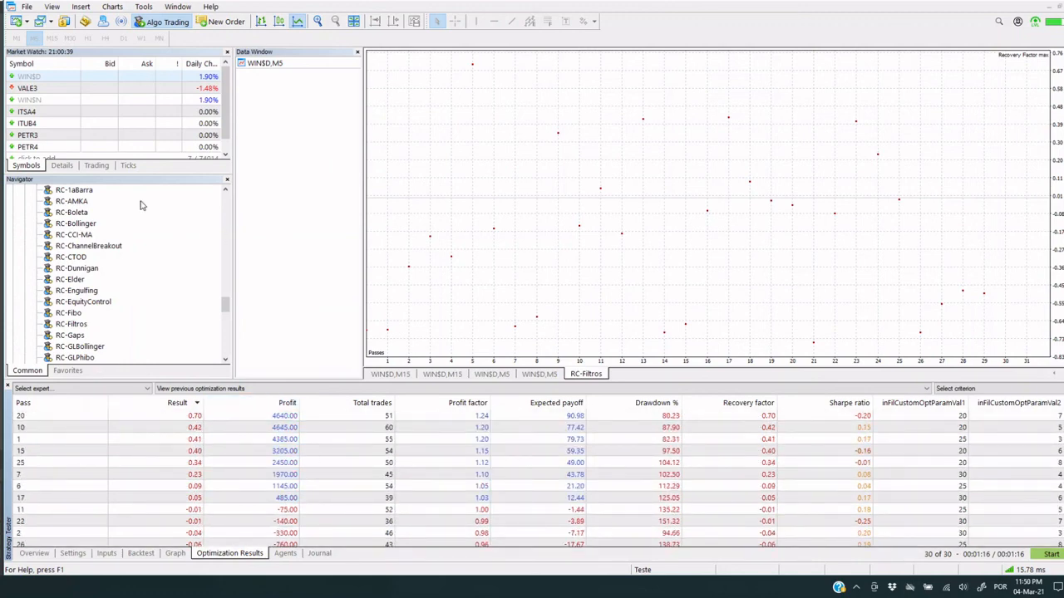
# Compare the optimization passes sorted ascending by inFilCustomOptParamVal1 and by inFilCustomOptParamVal2
pyautogui.click(939, 404)
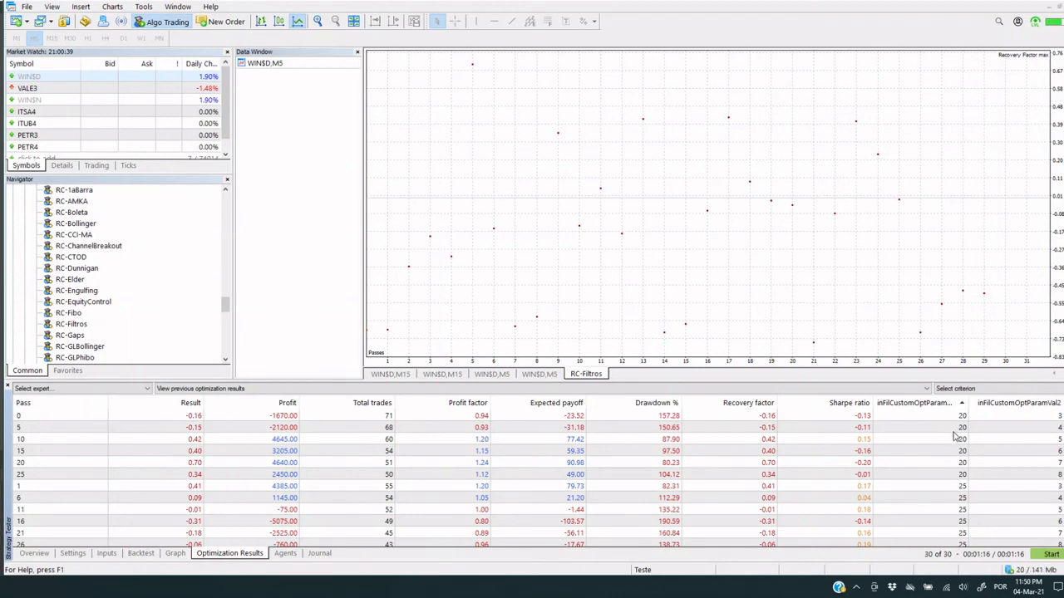
pyautogui.scroll(-6, 954, 443)
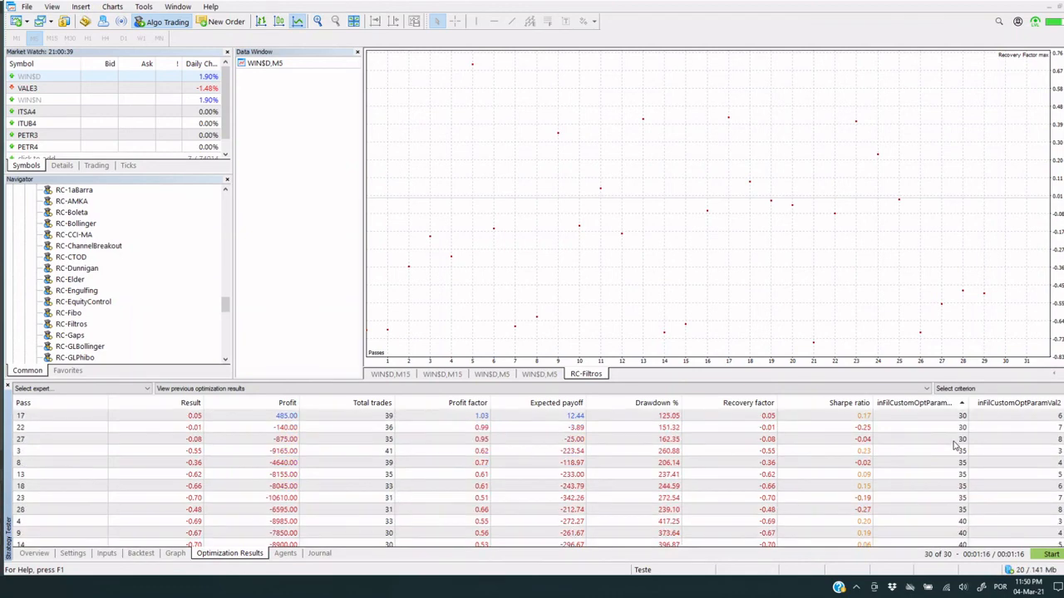
pyautogui.scroll(6, 992, 522)
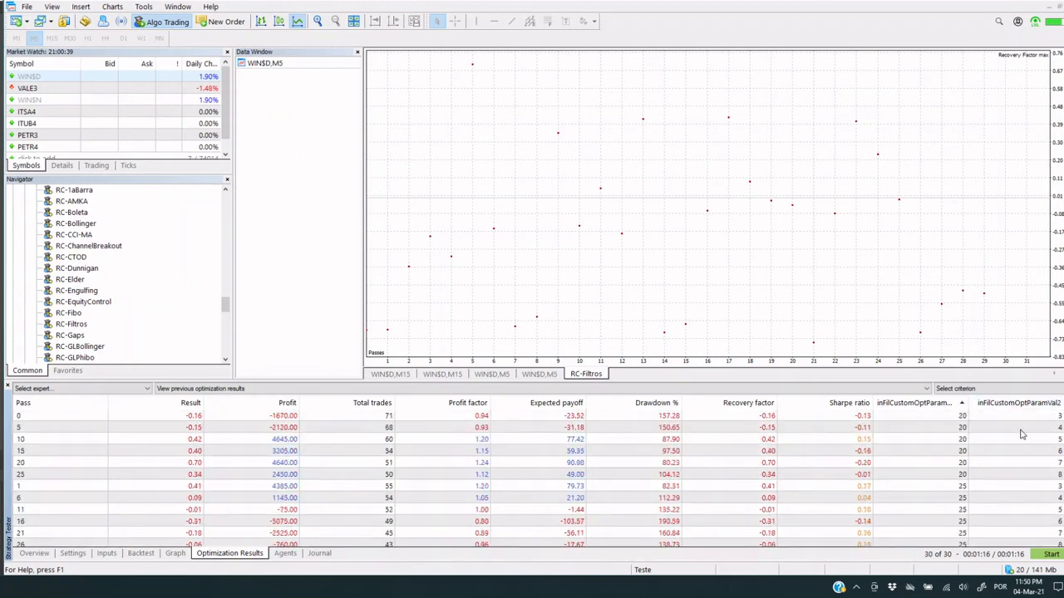
pyautogui.click(1035, 405)
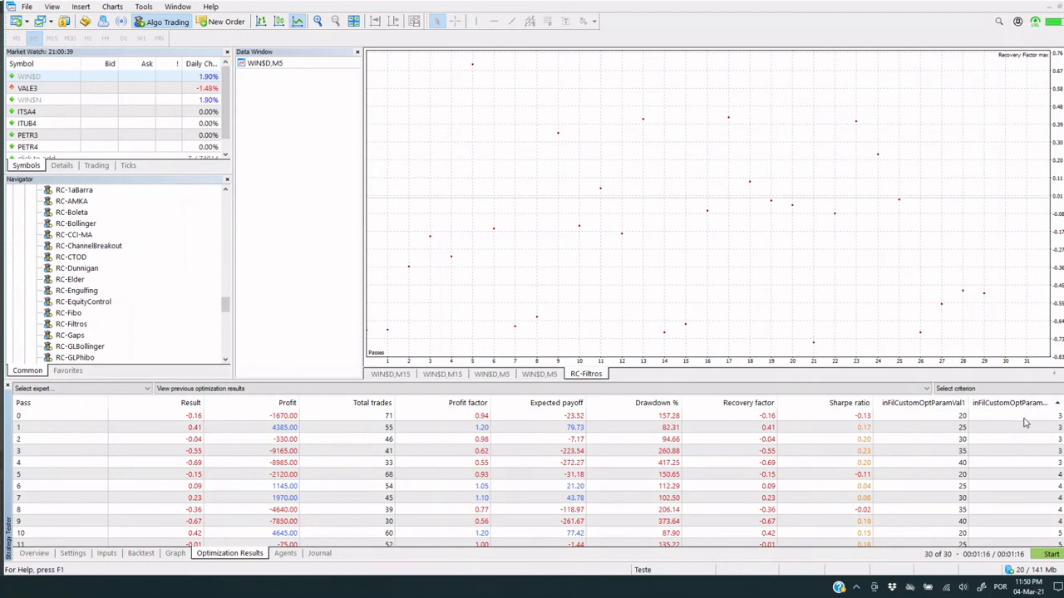
pyautogui.scroll(-7, 1034, 421)
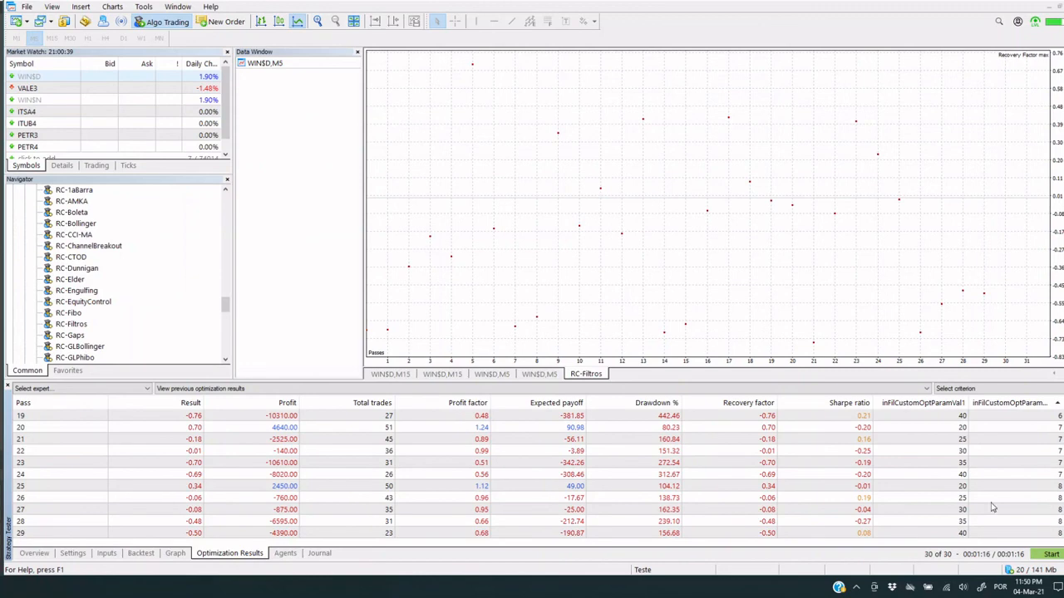
# Return to the expert's inputs and review custom filter 1's optimizable parameters and the RC-Filtros robot parameters (R.14)
pyautogui.click(105, 553)
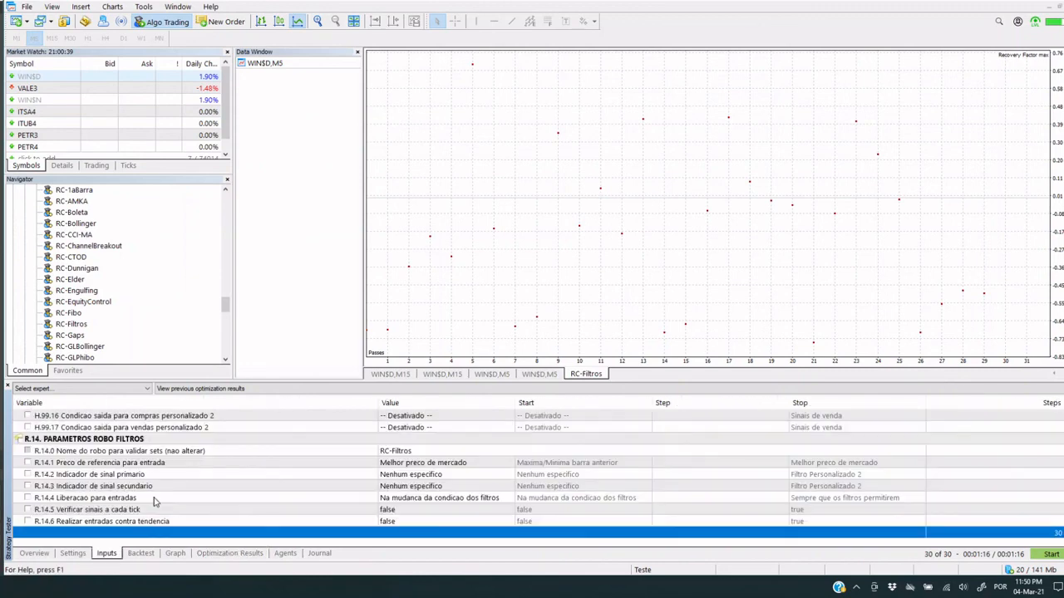
pyautogui.scroll(3, 155, 501)
pyautogui.scroll(8, 155, 501)
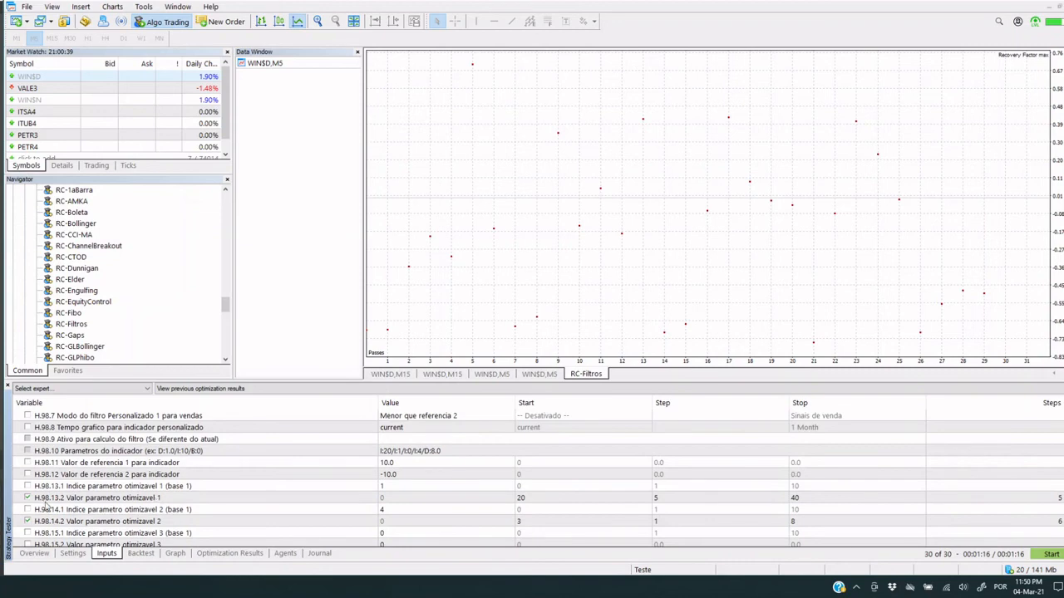
pyautogui.scroll(-1, 74, 503)
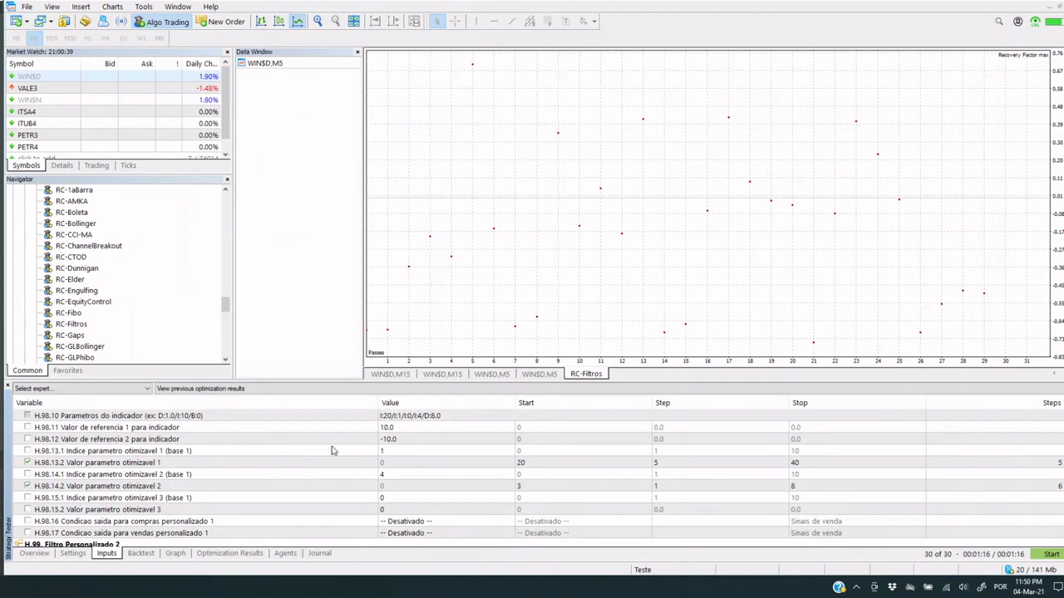
pyautogui.scroll(-10, 331, 451)
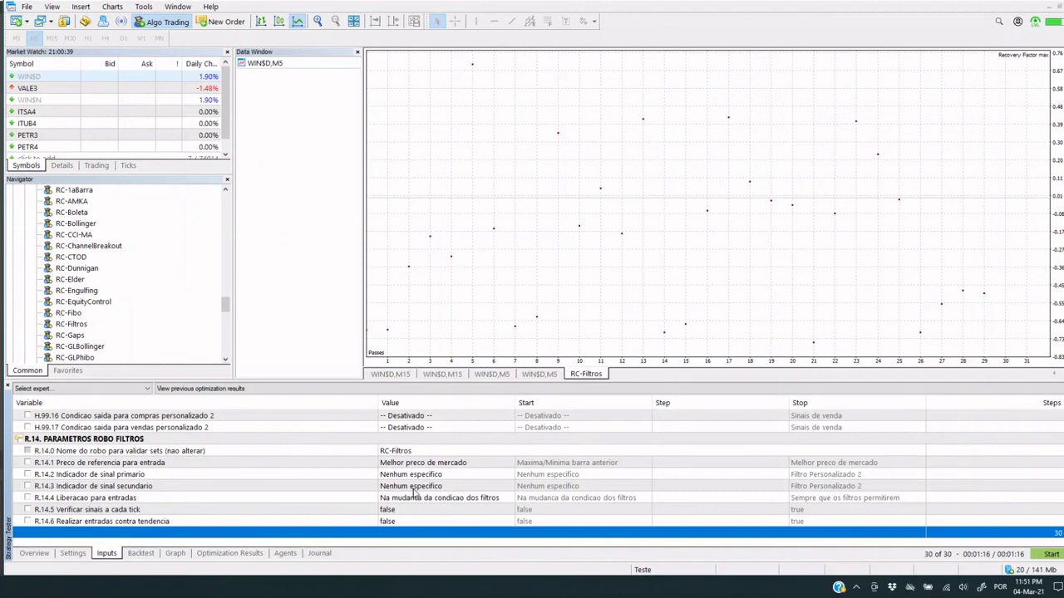
pyautogui.scroll(1, 413, 493)
pyautogui.scroll(-1, 413, 492)
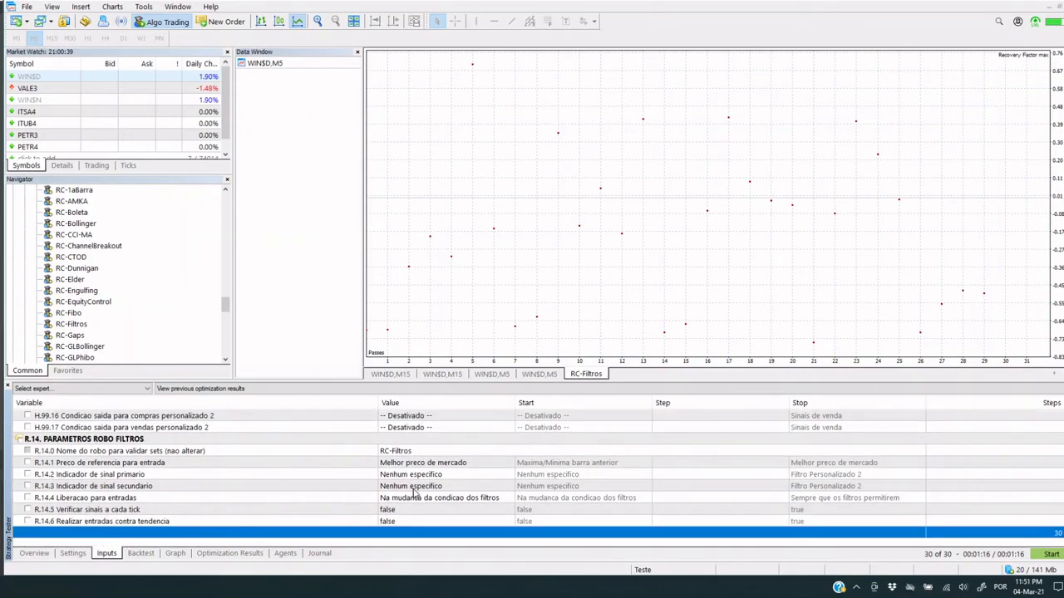